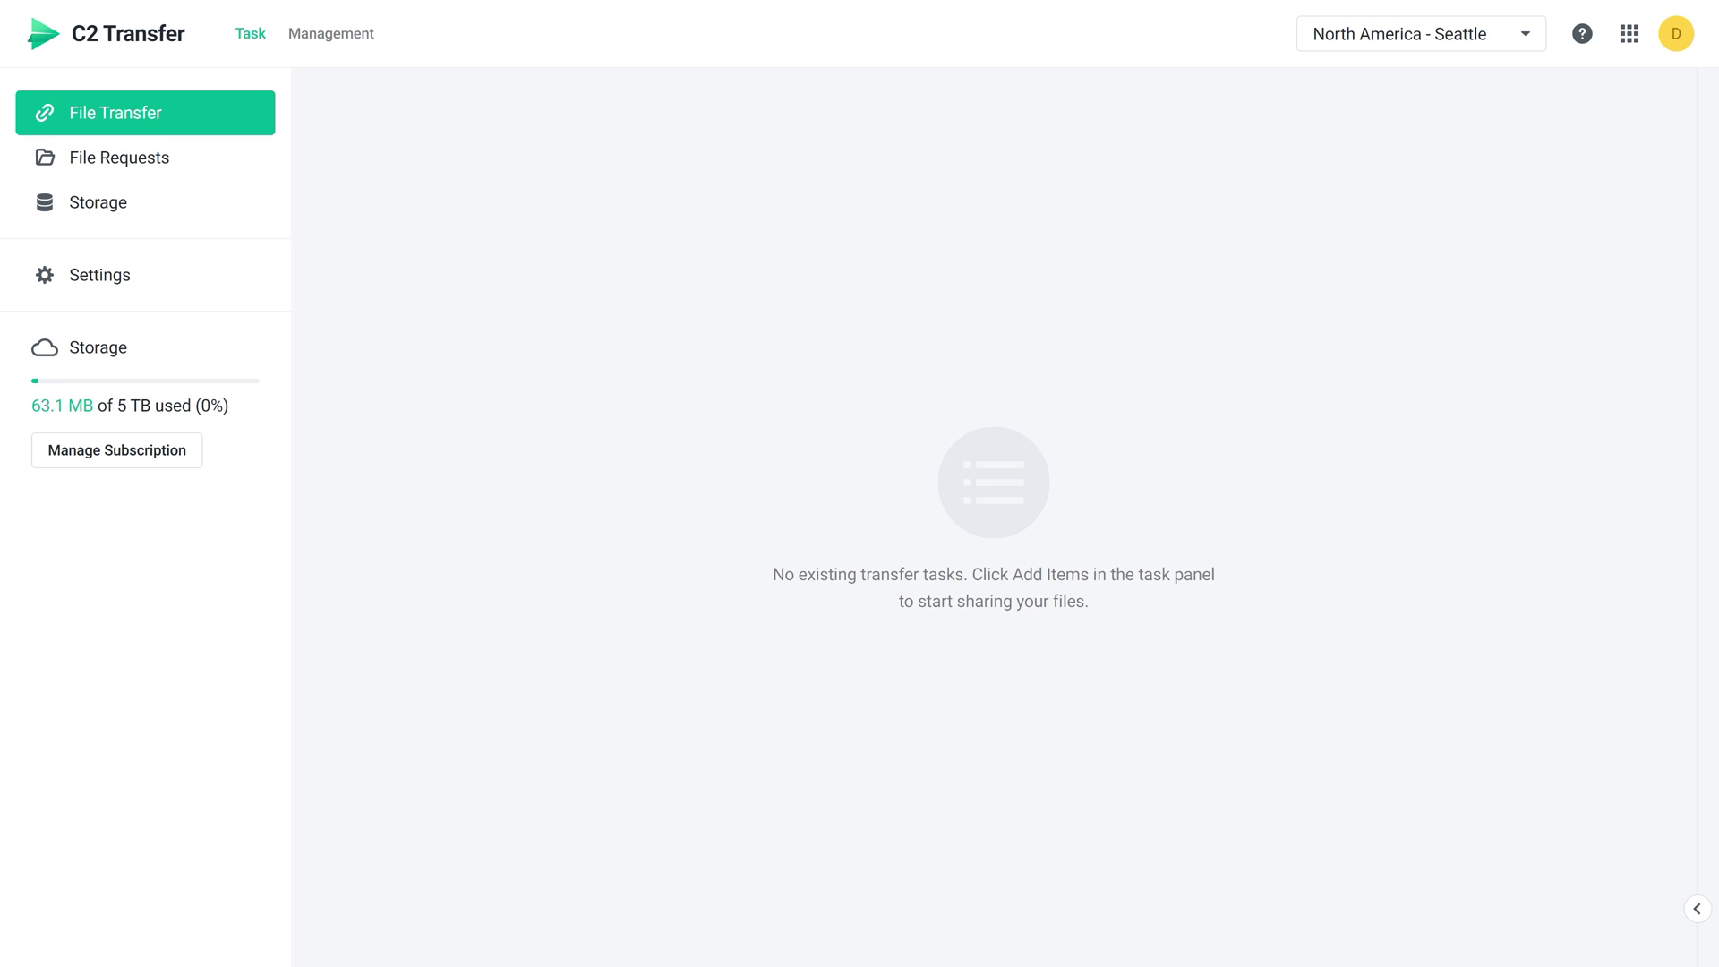
- Upload 2024 Proposal PDF into My Files, pausing and resuming it mid-transfer
{"action": "left_click", "coordinate": [134, 204]}
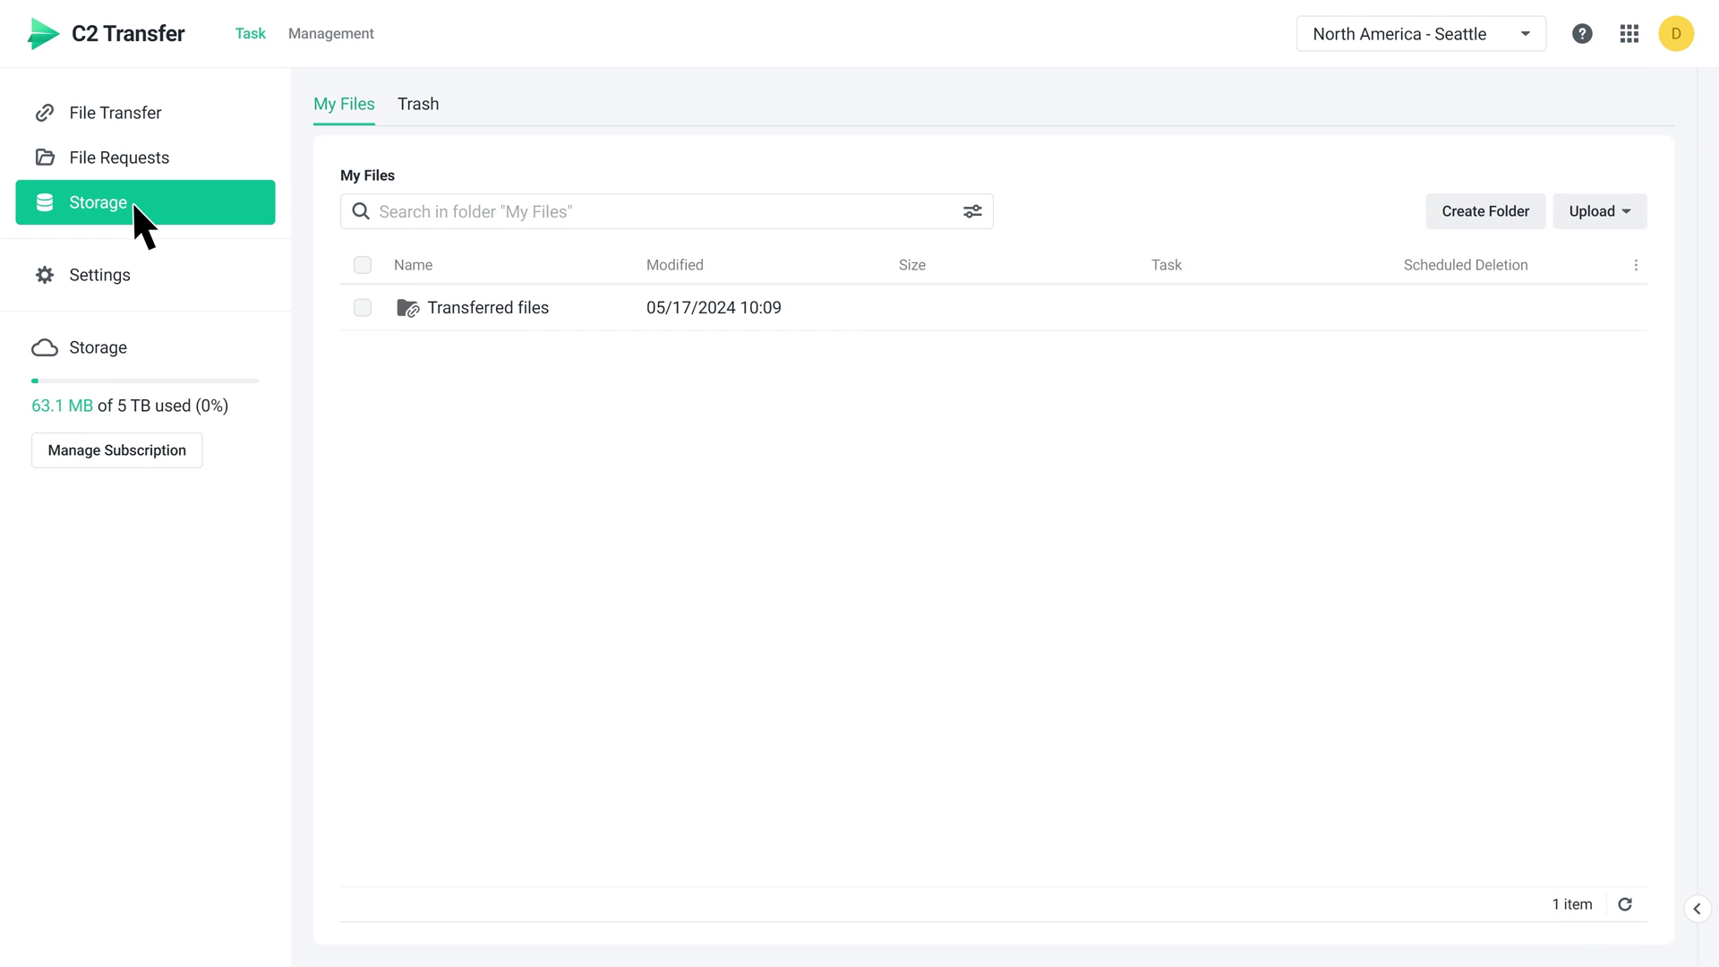
{"action": "left_click", "coordinate": [1625, 213]}
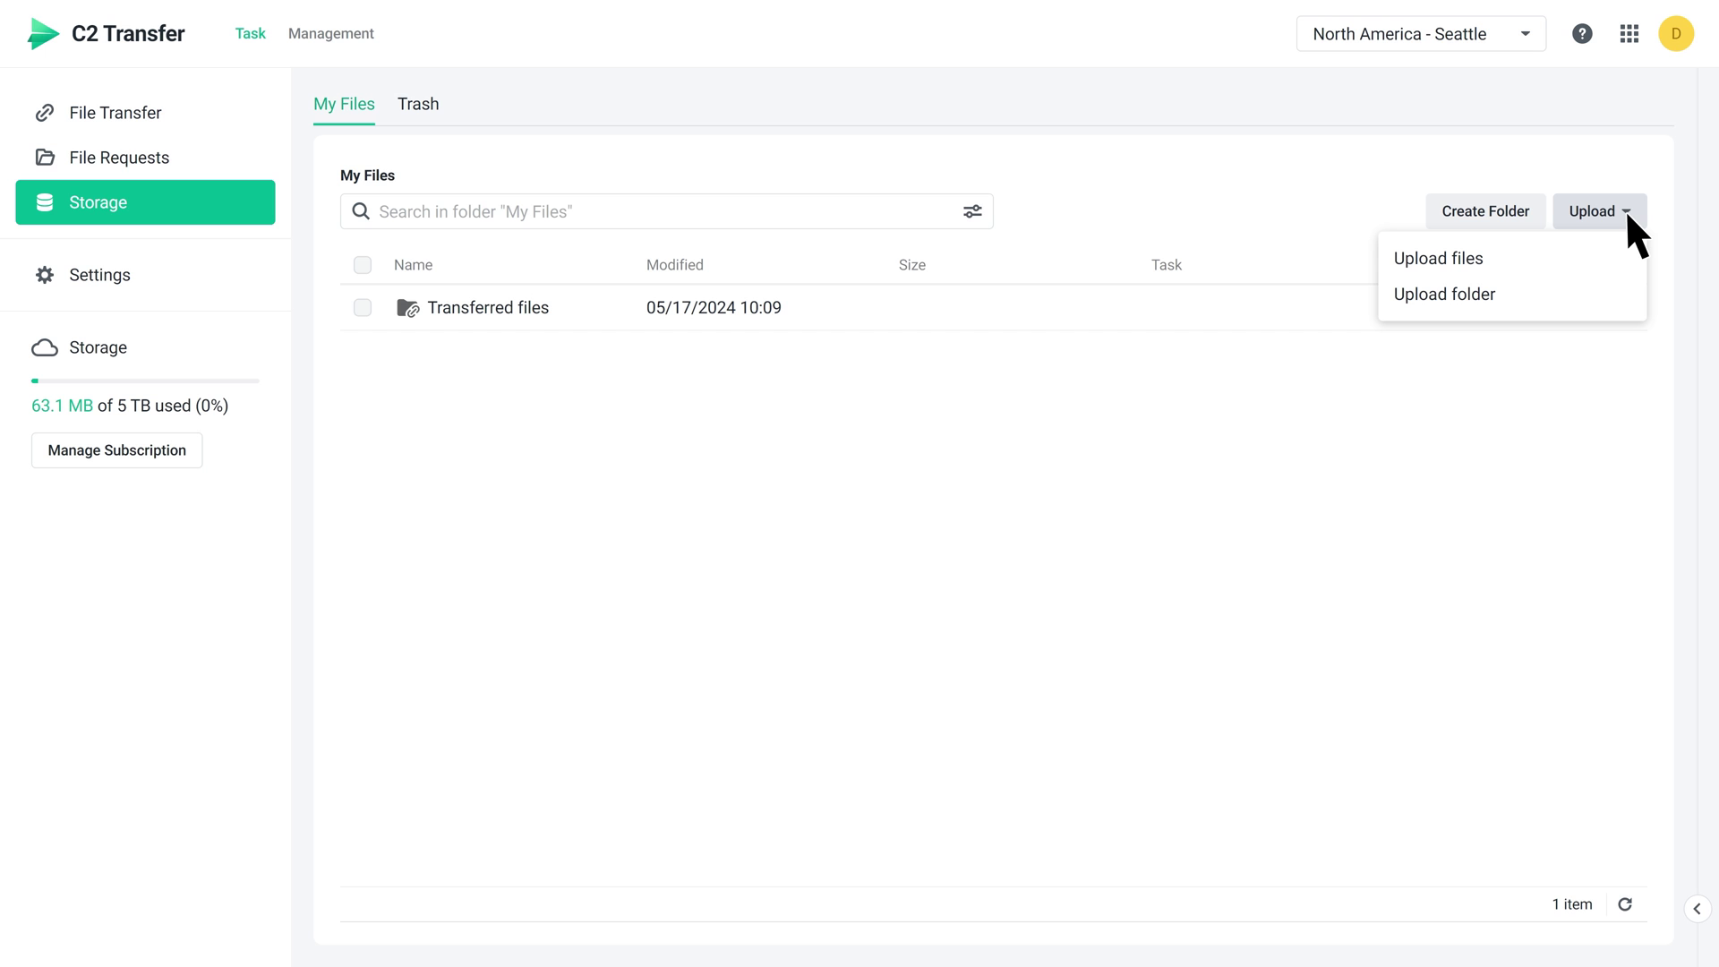
{"action": "left_click_drag", "start_coordinate": [1672, 270], "coordinate": [1056, 631]}
{"action": "left_click_drag", "start_coordinate": [1007, 565], "coordinate": [1001, 561]}
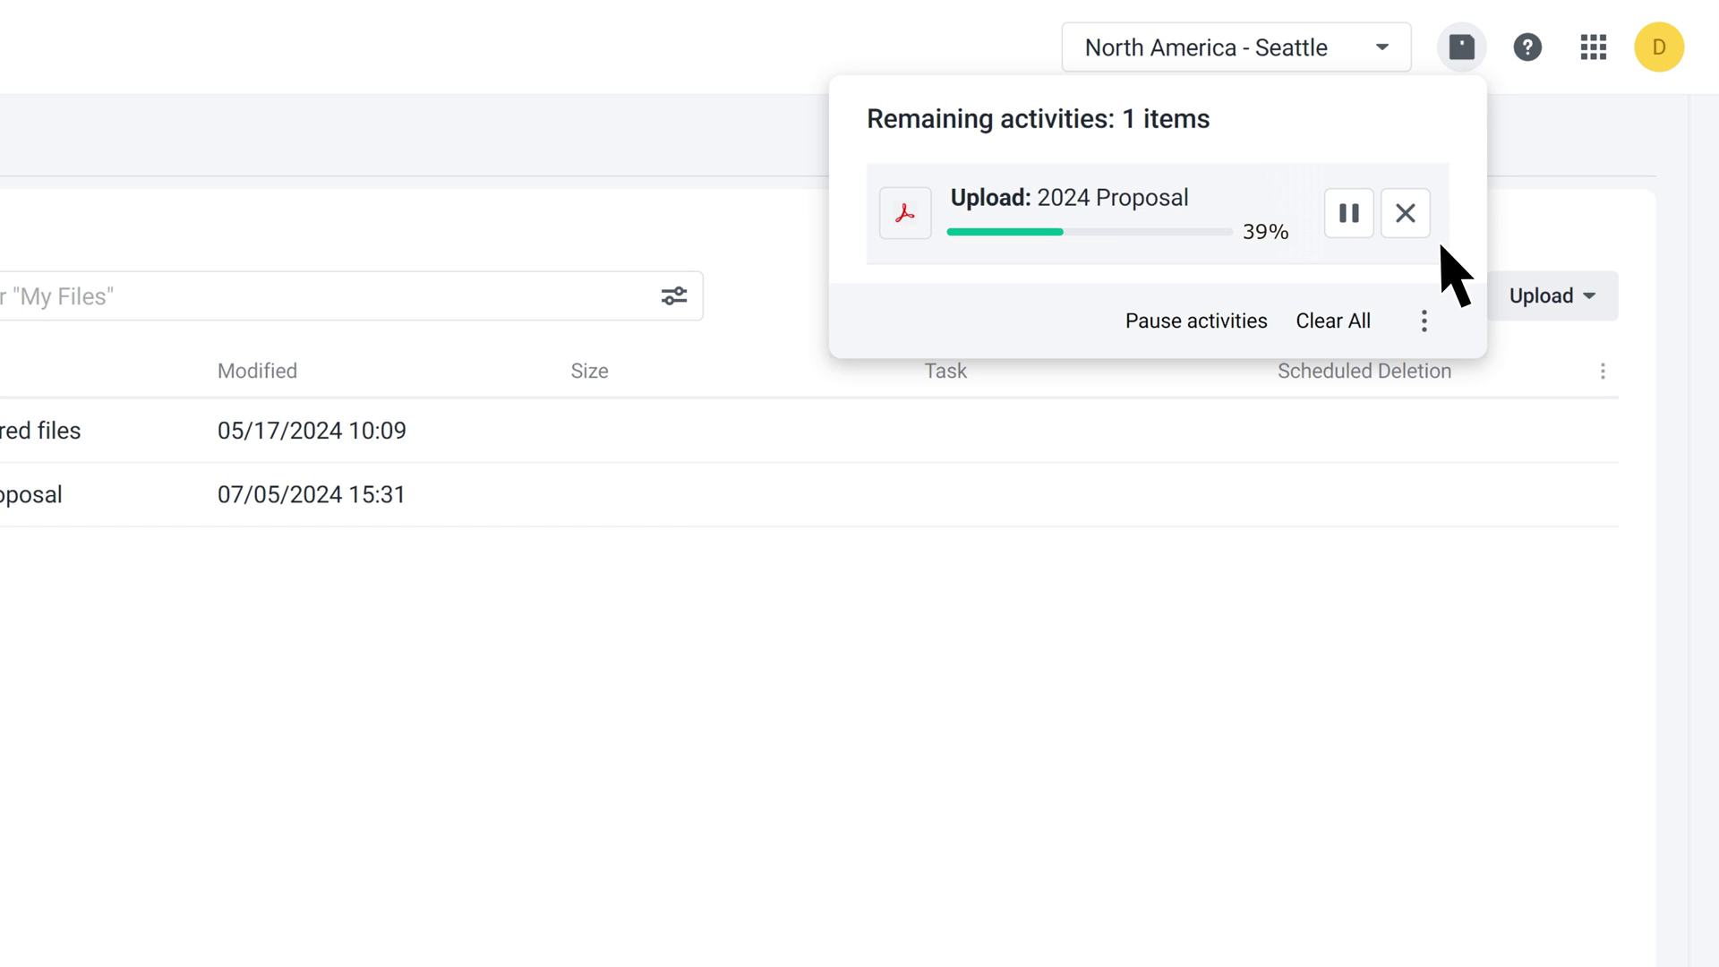
{"action": "left_click", "coordinate": [1350, 215]}
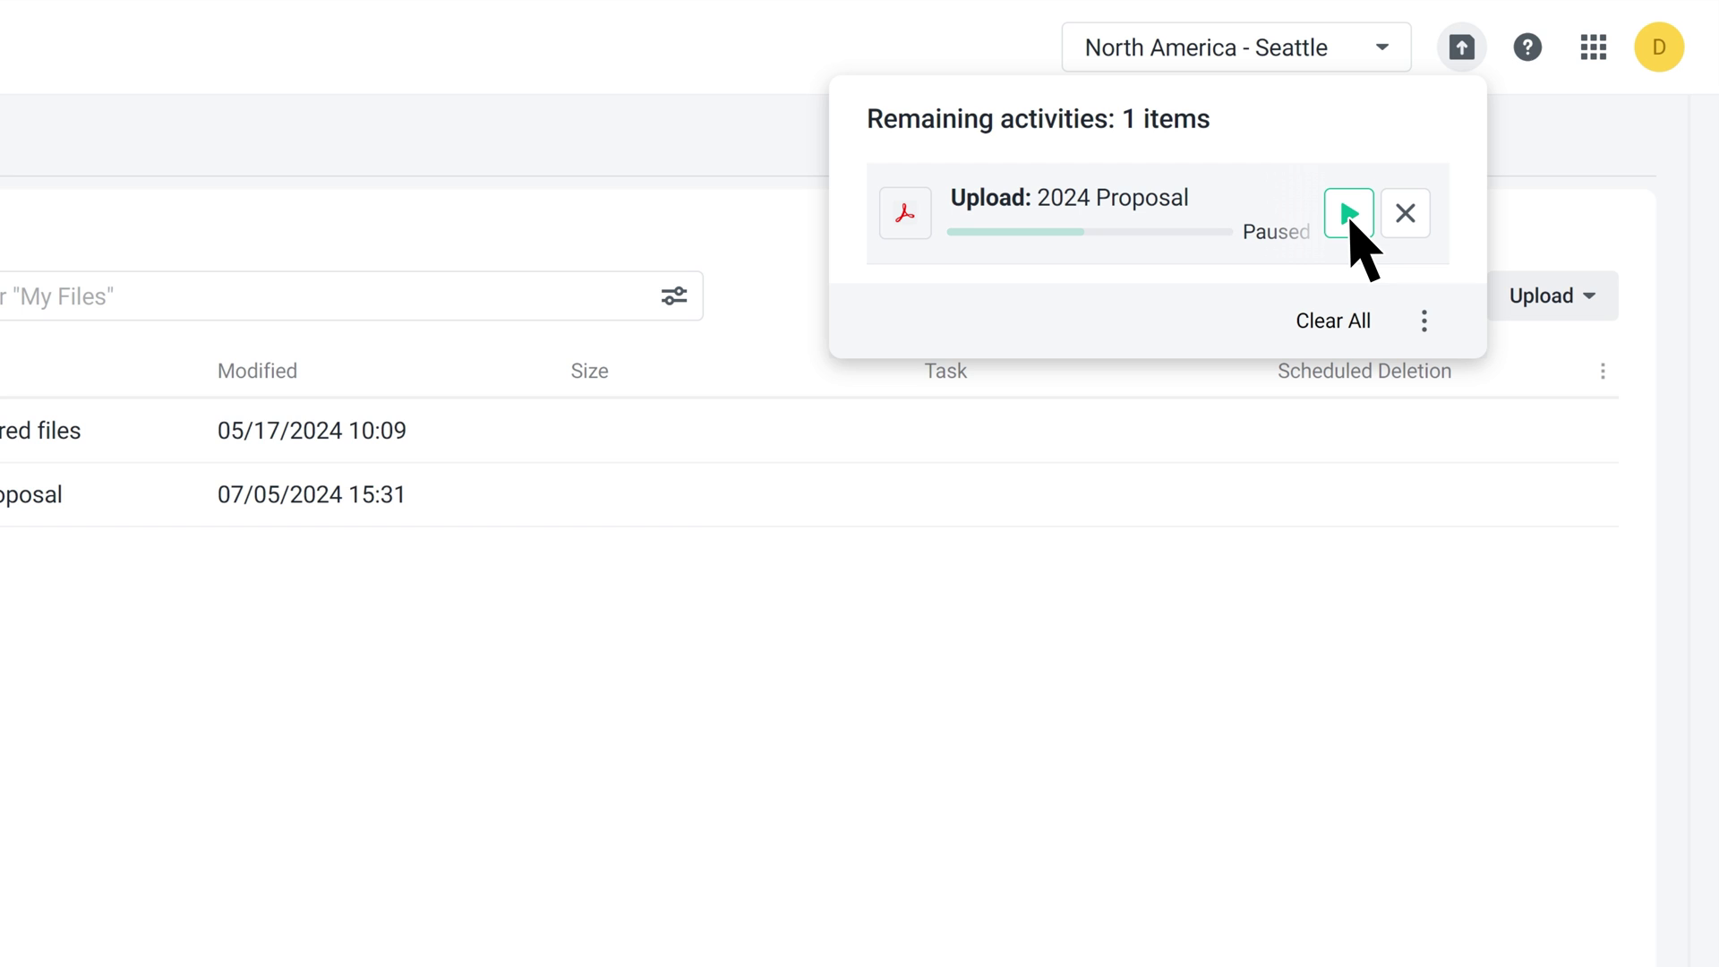
{"action": "left_click", "coordinate": [1349, 215]}
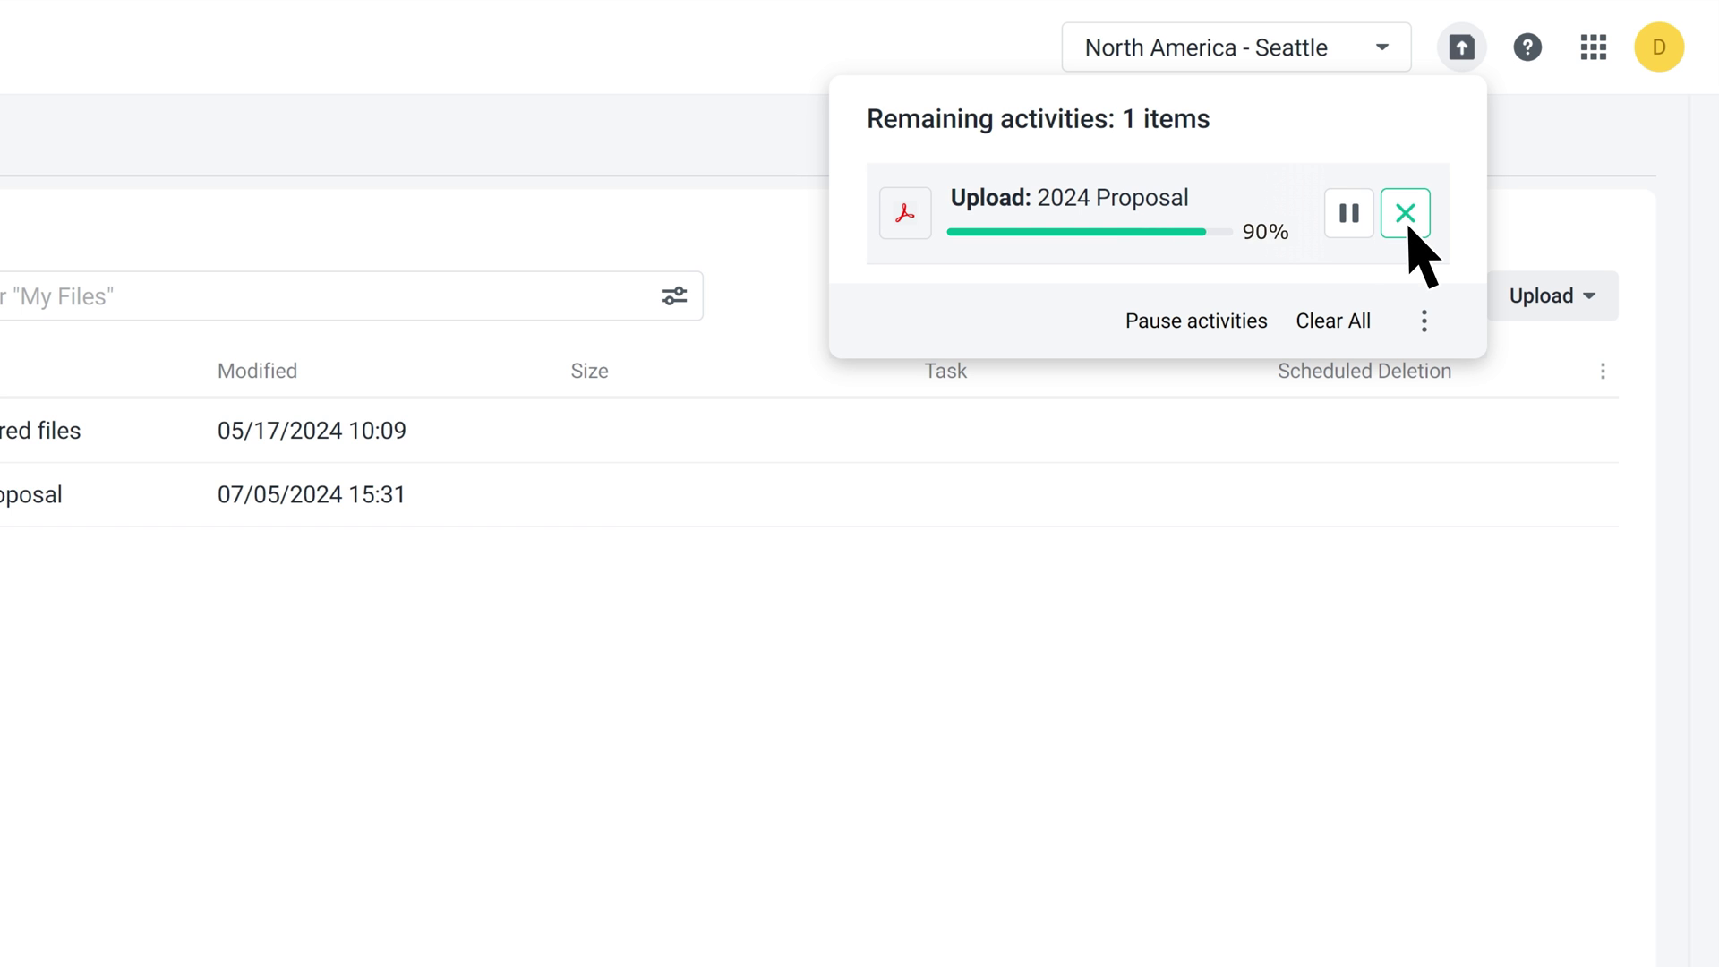
{"action": "left_click", "coordinate": [1105, 331]}
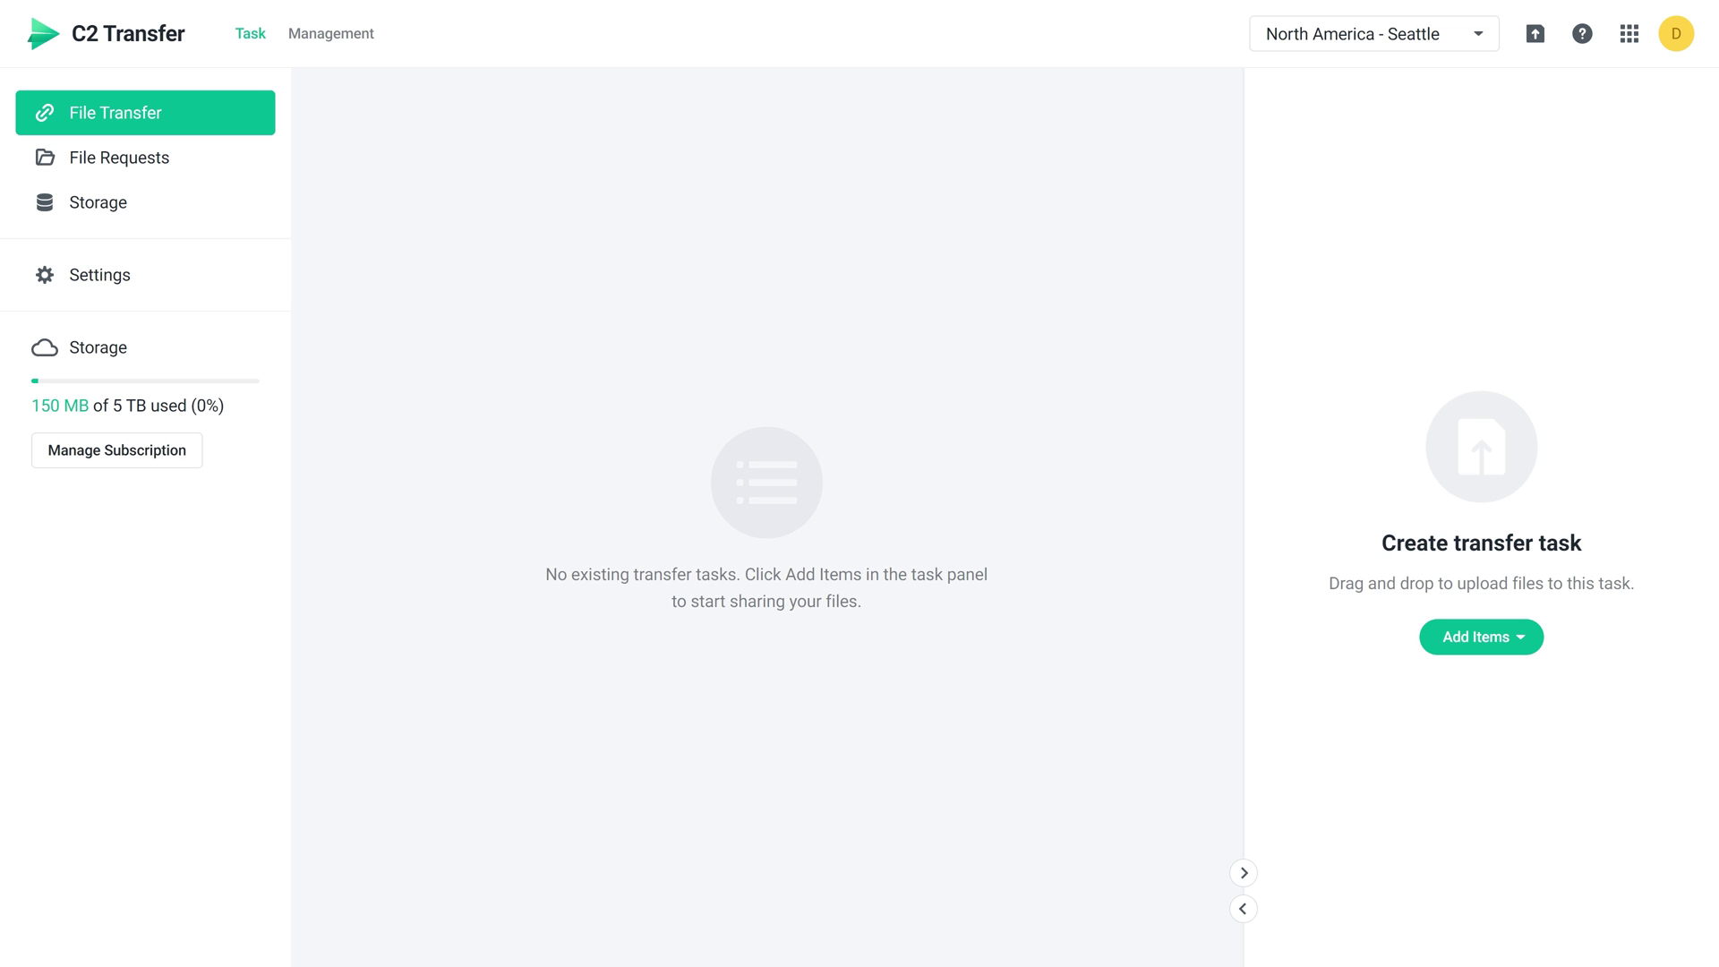
- Start a transfer task from the stored 2024 Proposal file
{"action": "left_click", "coordinate": [134, 205]}
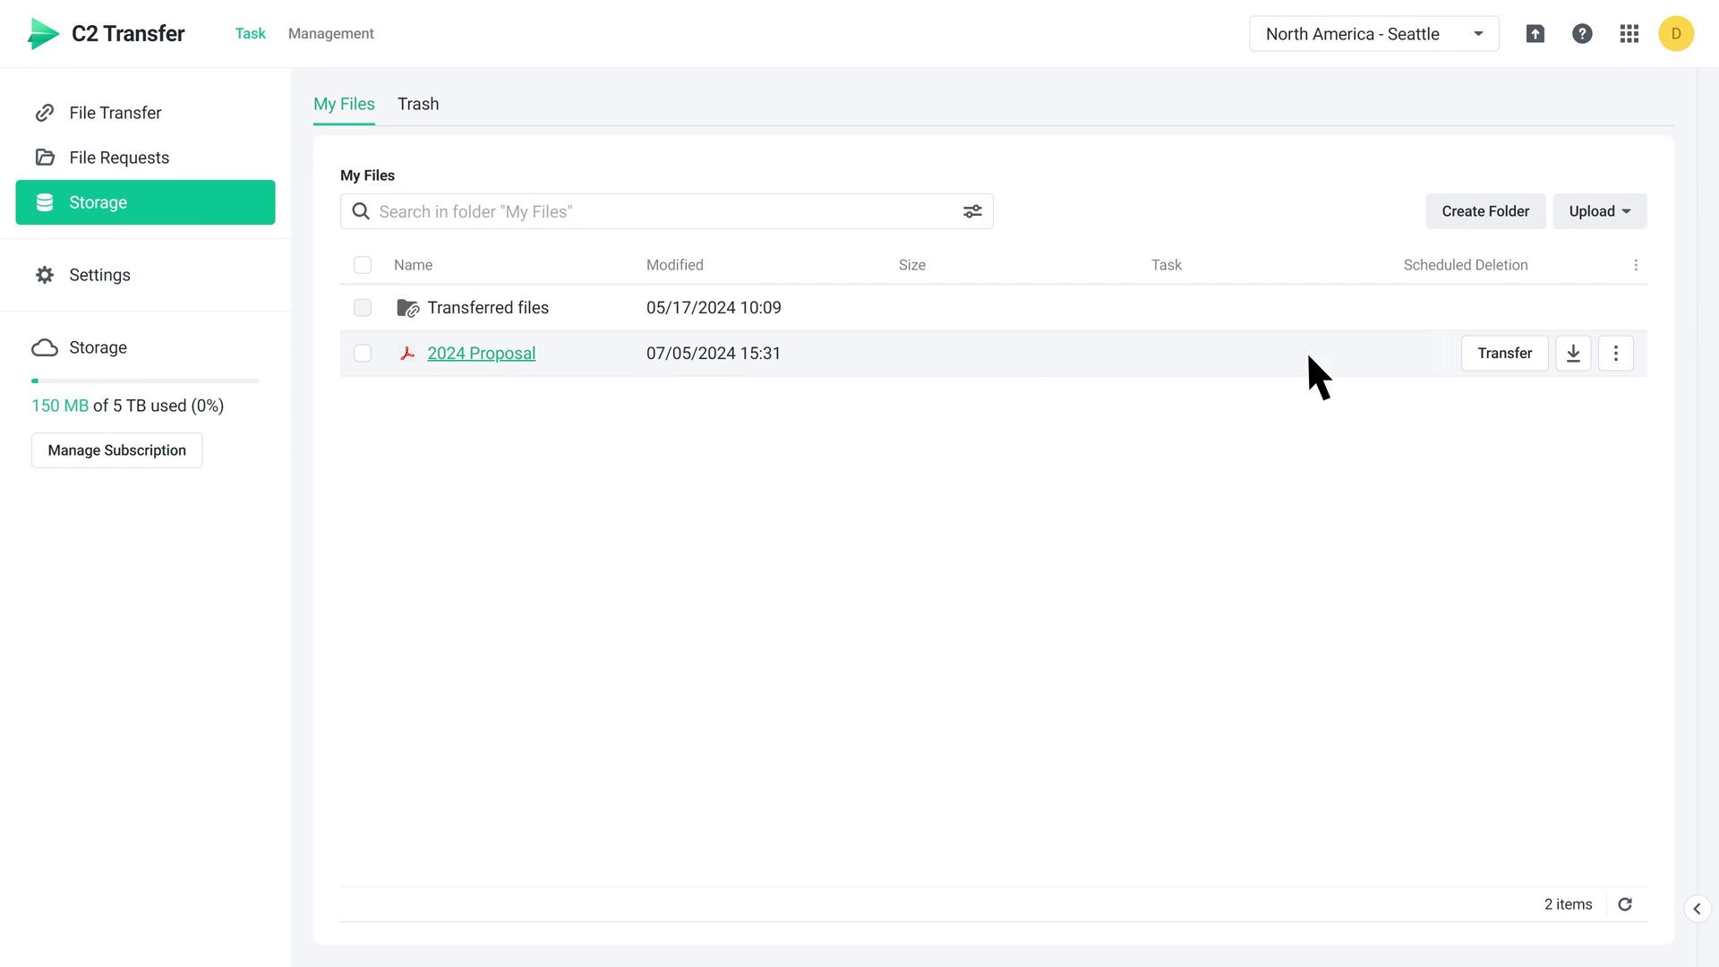
{"action": "left_click", "coordinate": [1527, 353]}
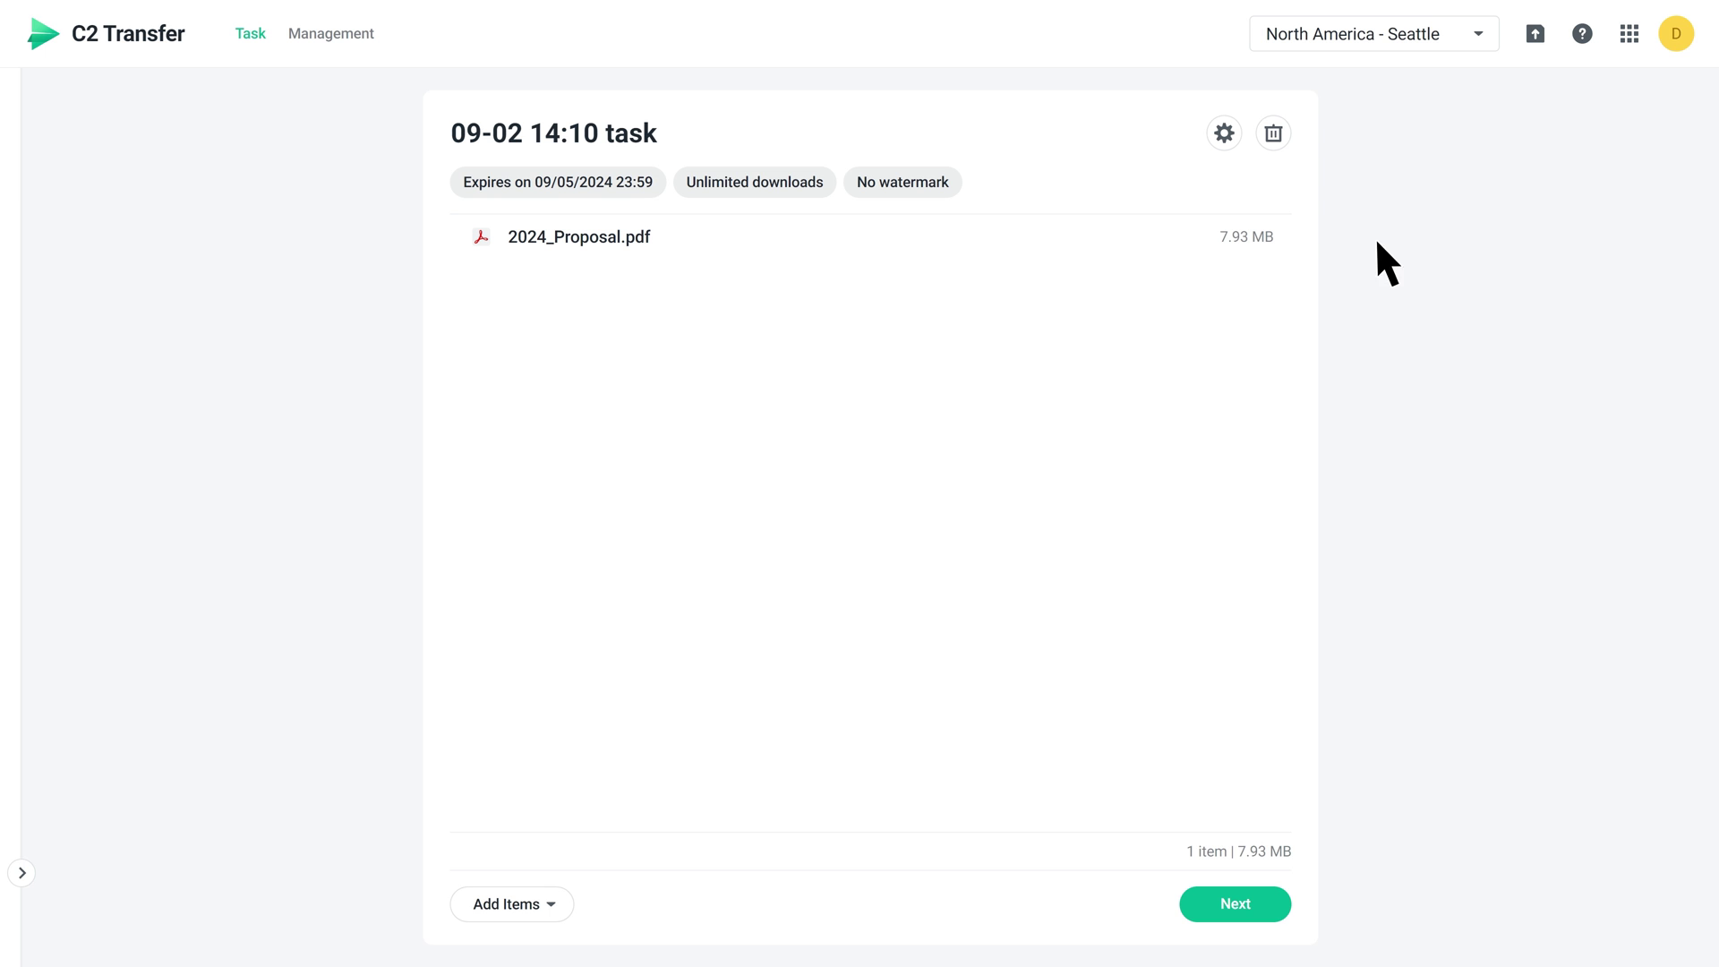
- Rename the task 'Data Synchronization Task', keep its expiry date, and save with a text watermark
{"action": "left_click", "coordinate": [1223, 132]}
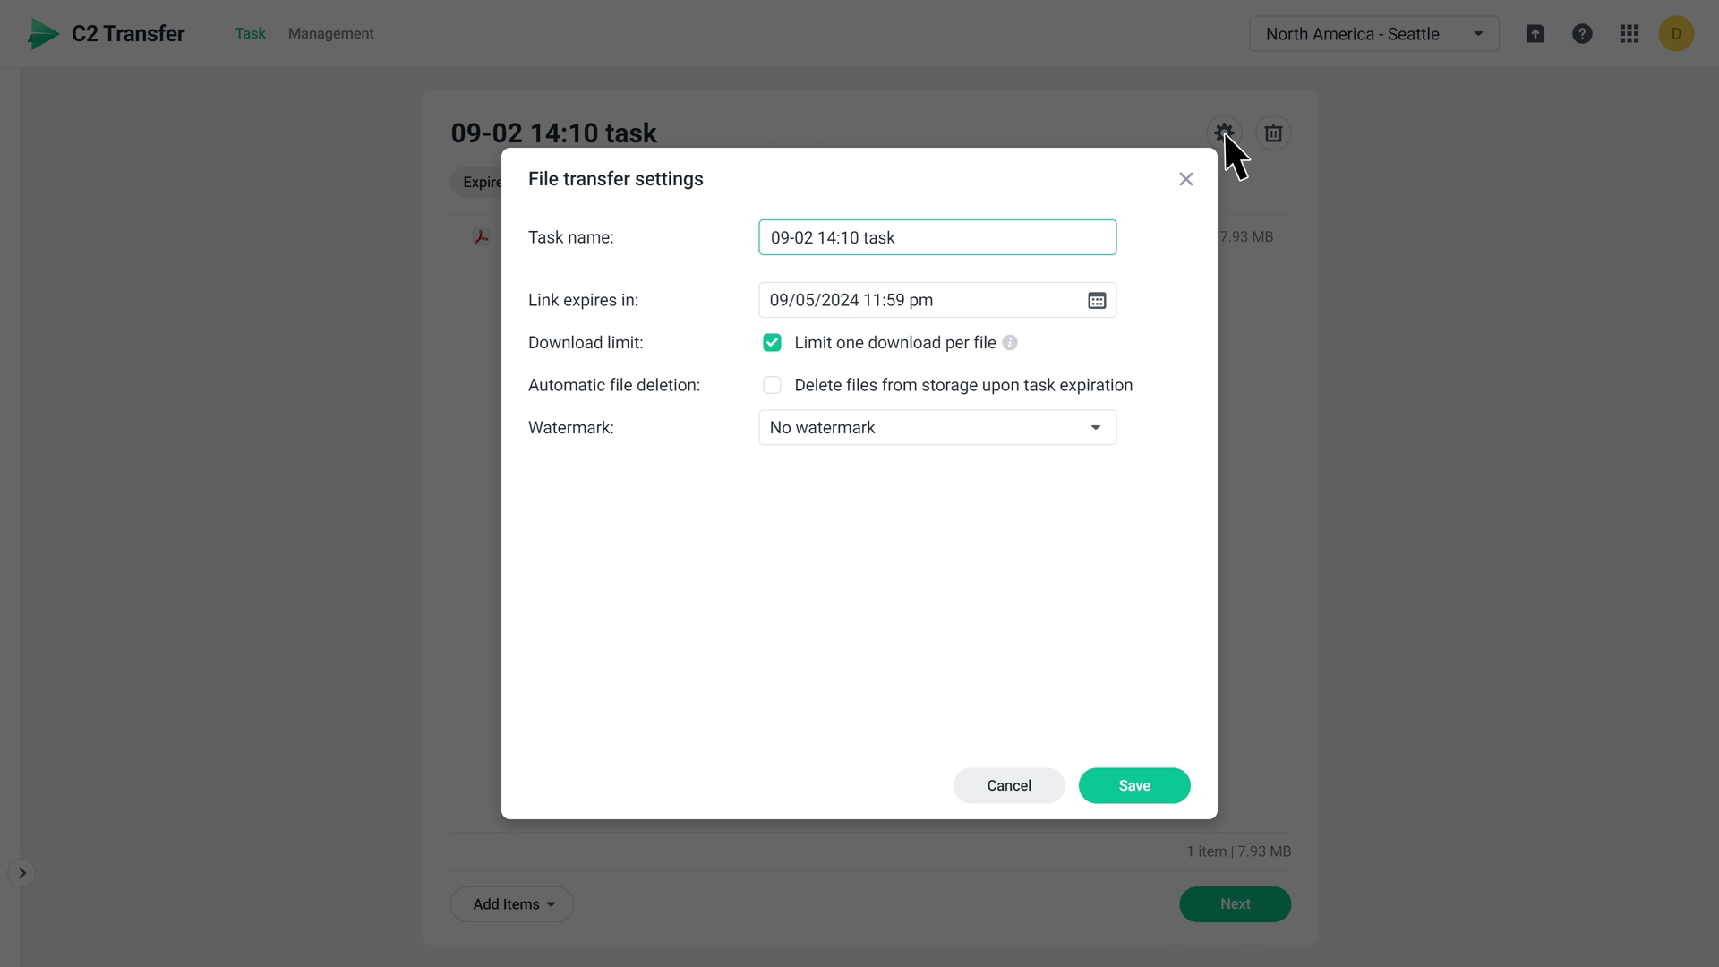
{"action": "key", "text": "ctrl+a"}
{"action": "type", "text": "Data Synchronization Task"}
{"action": "key", "text": "Tab"}
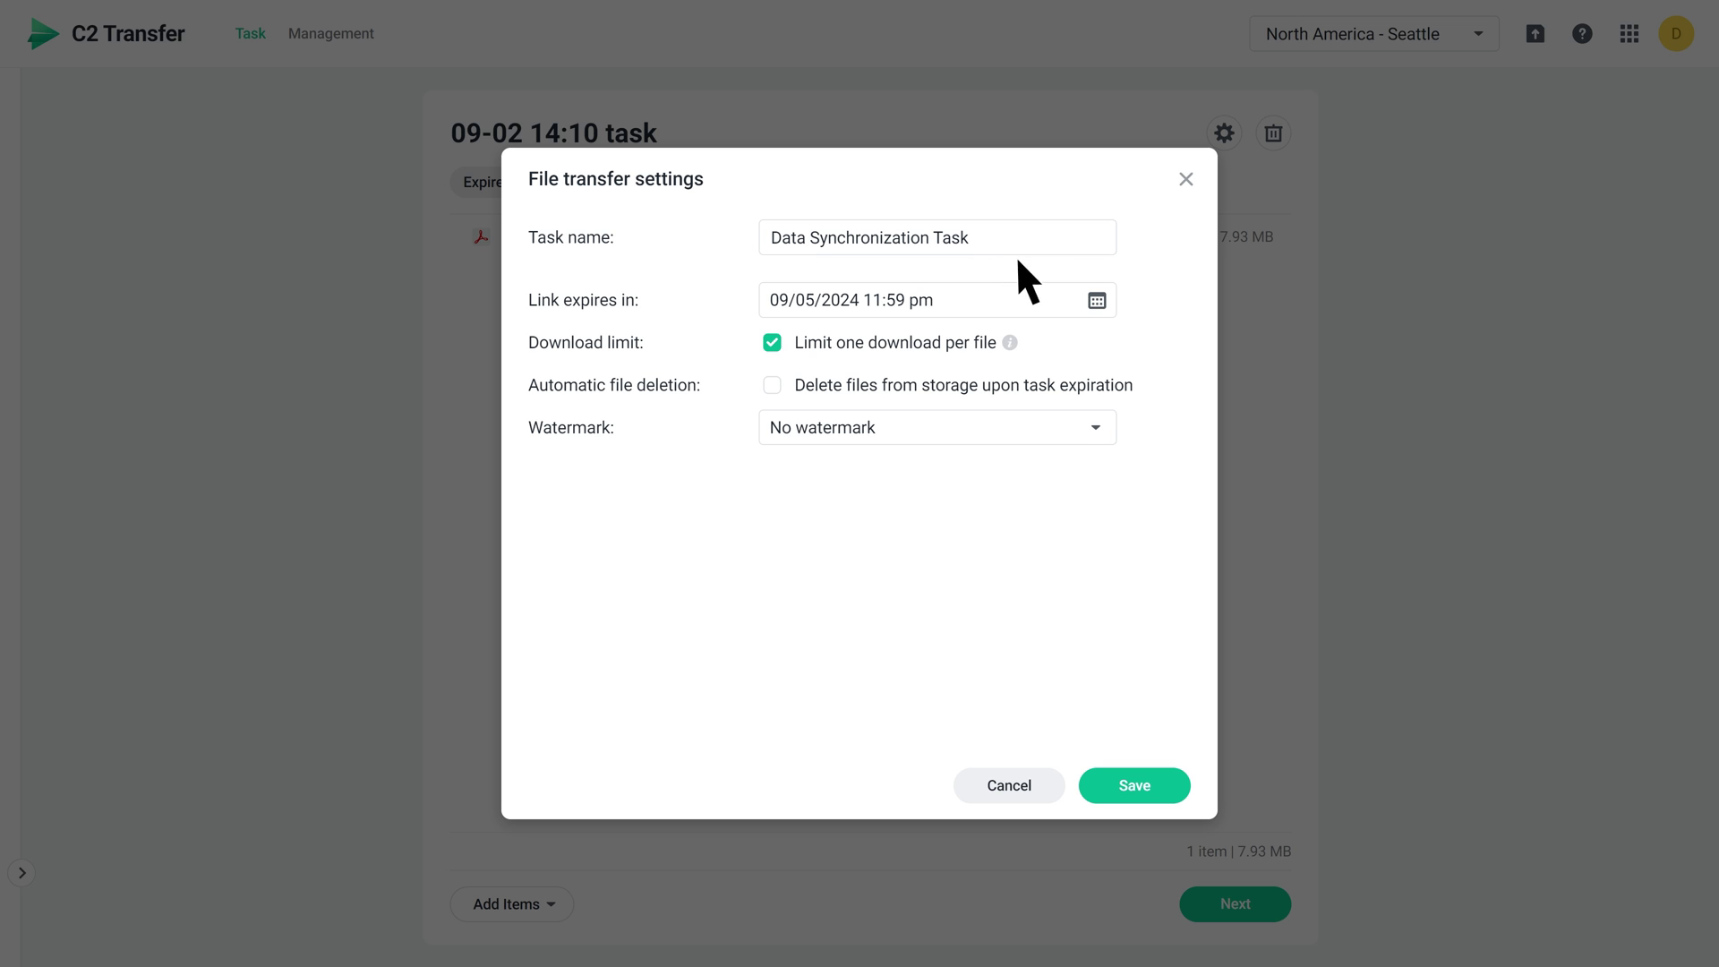
{"action": "left_click", "coordinate": [1096, 301]}
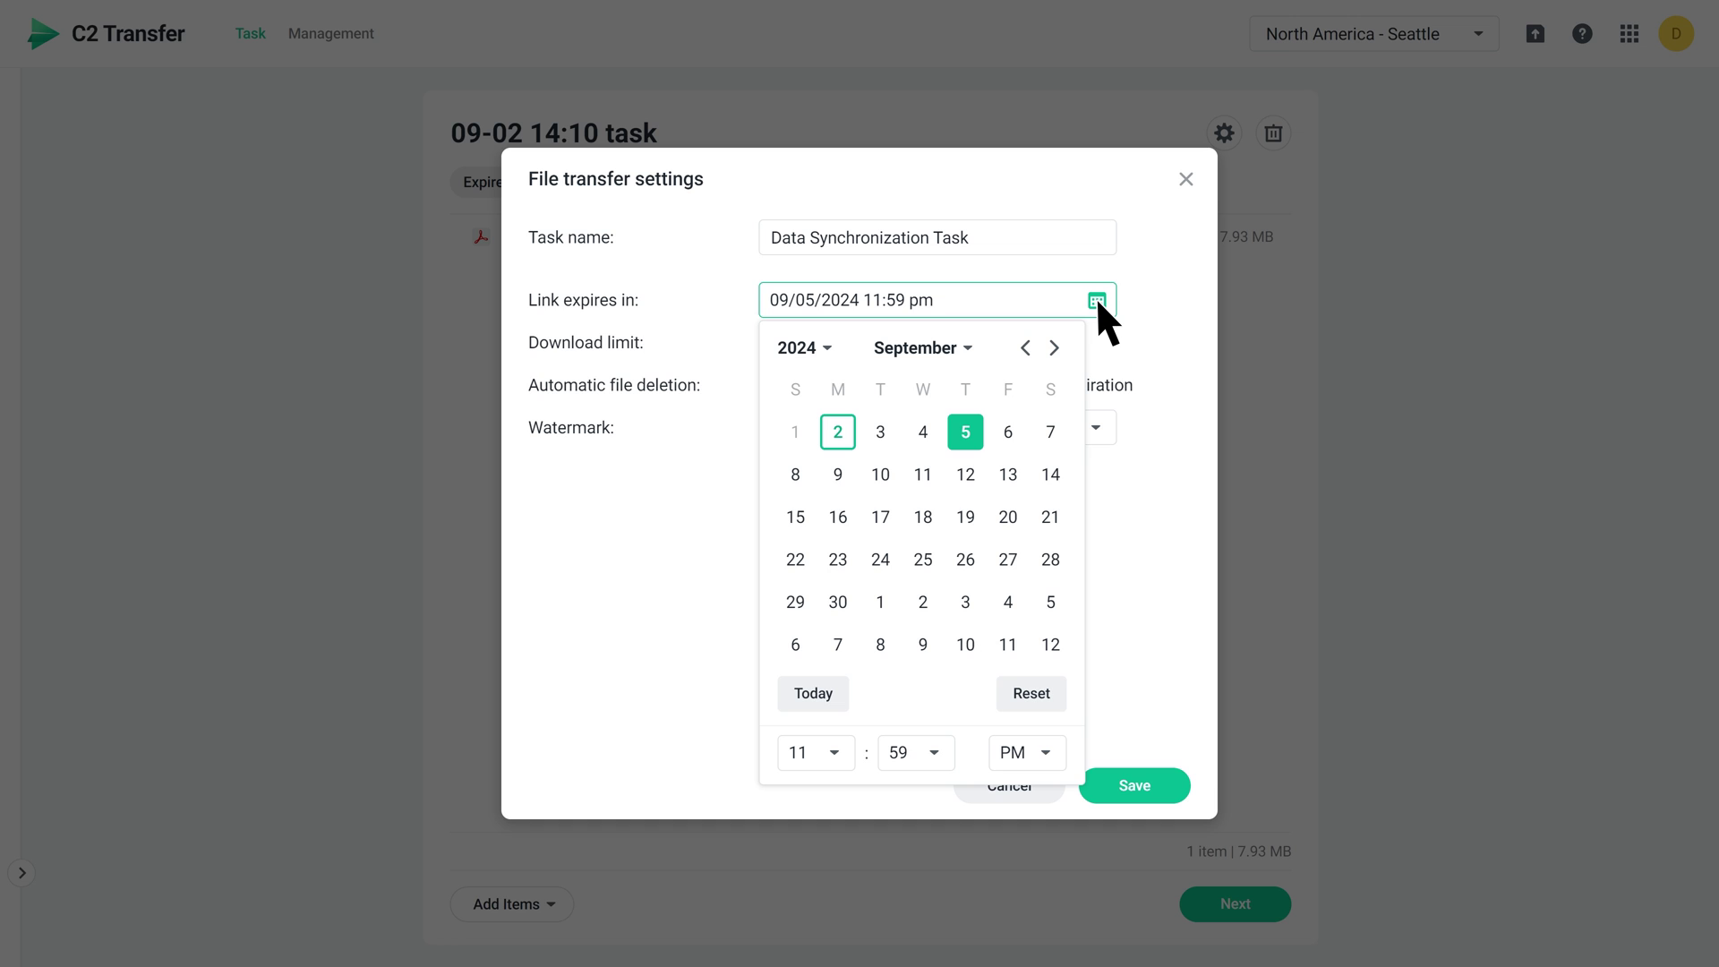
{"action": "left_click", "coordinate": [1096, 298]}
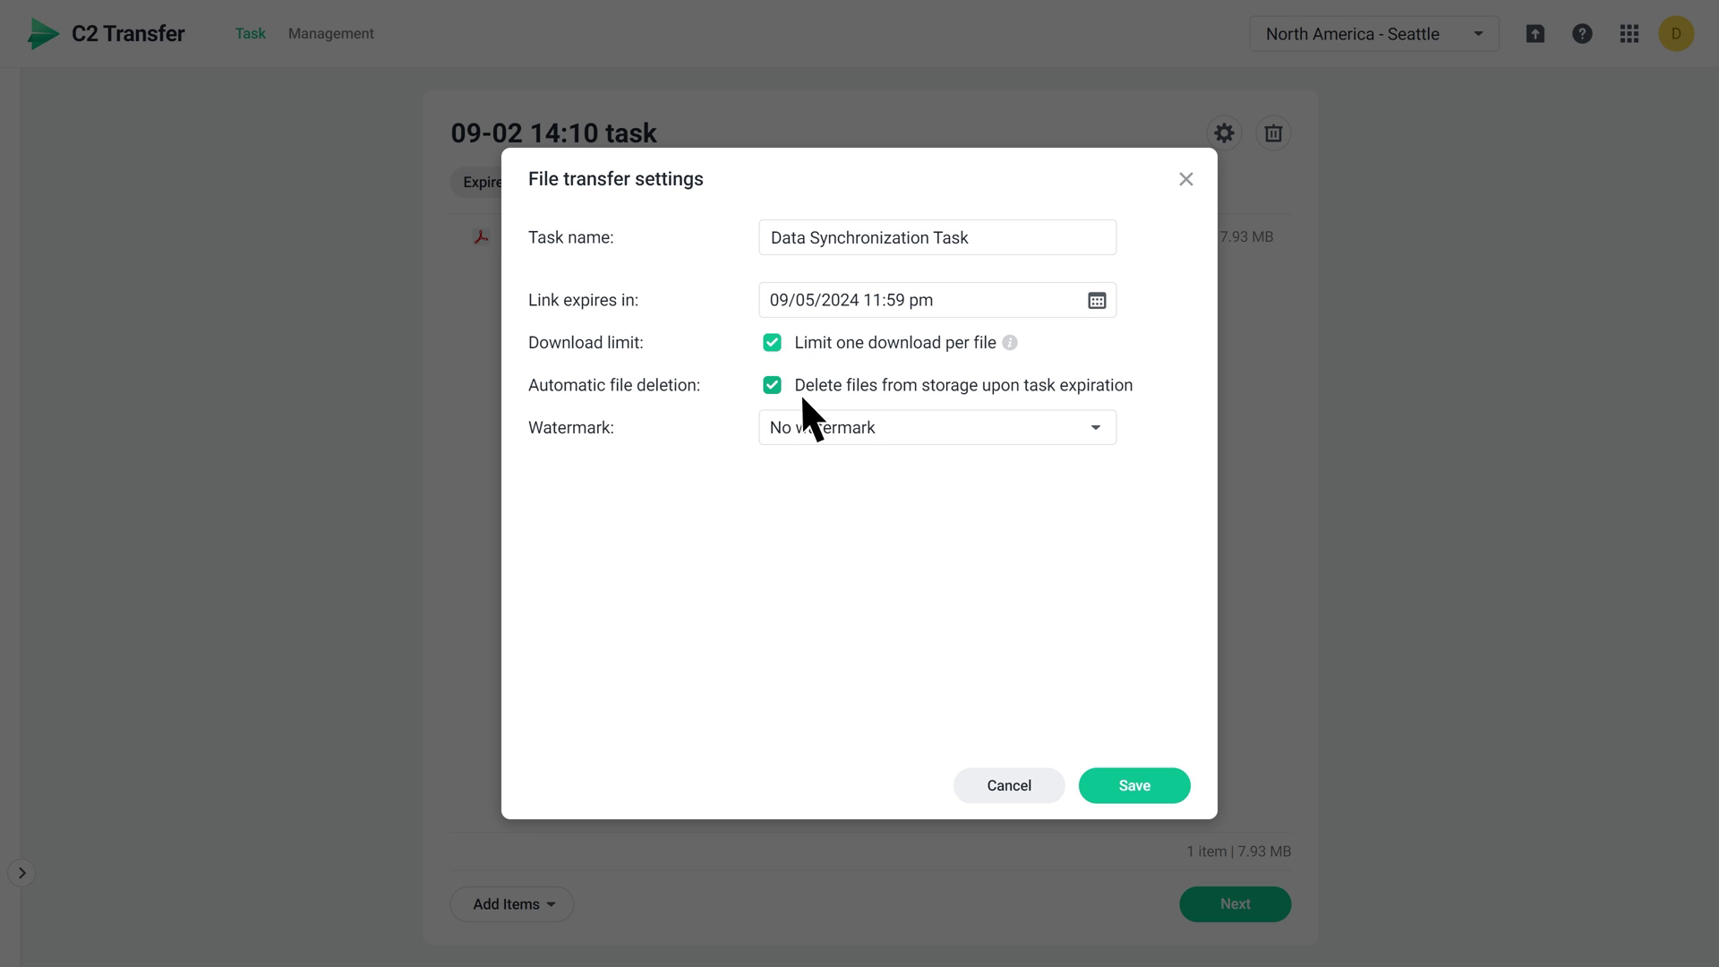
{"action": "left_click", "coordinate": [885, 431]}
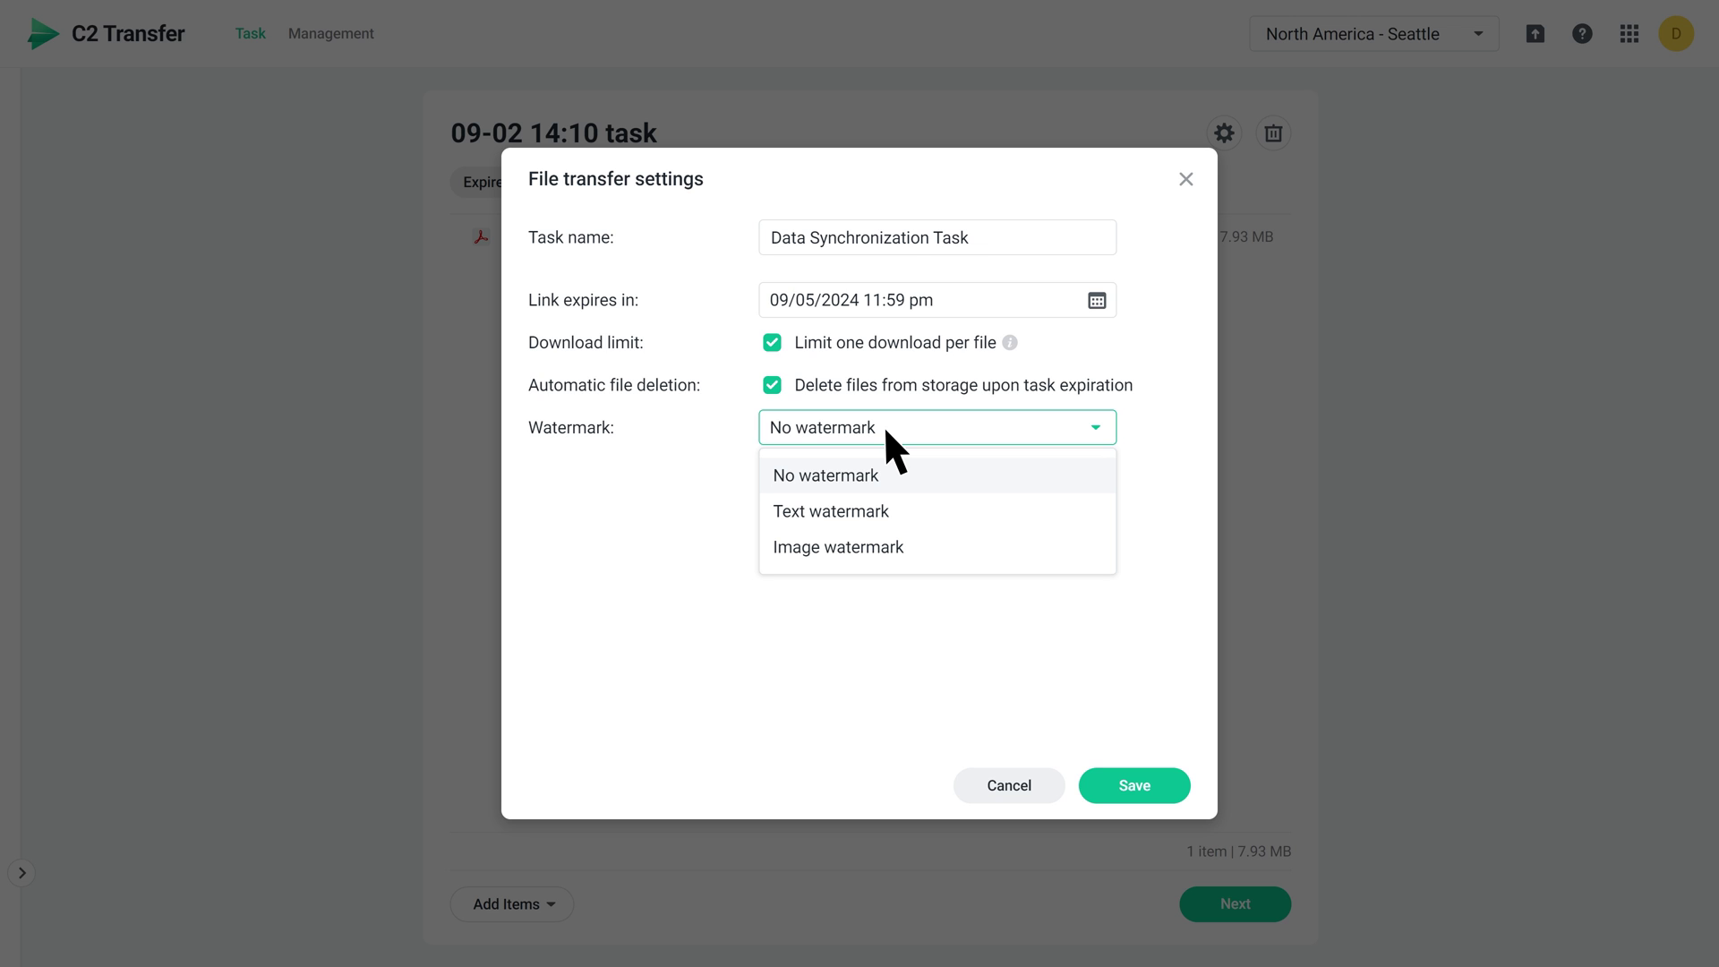
{"action": "left_click", "coordinate": [894, 511]}
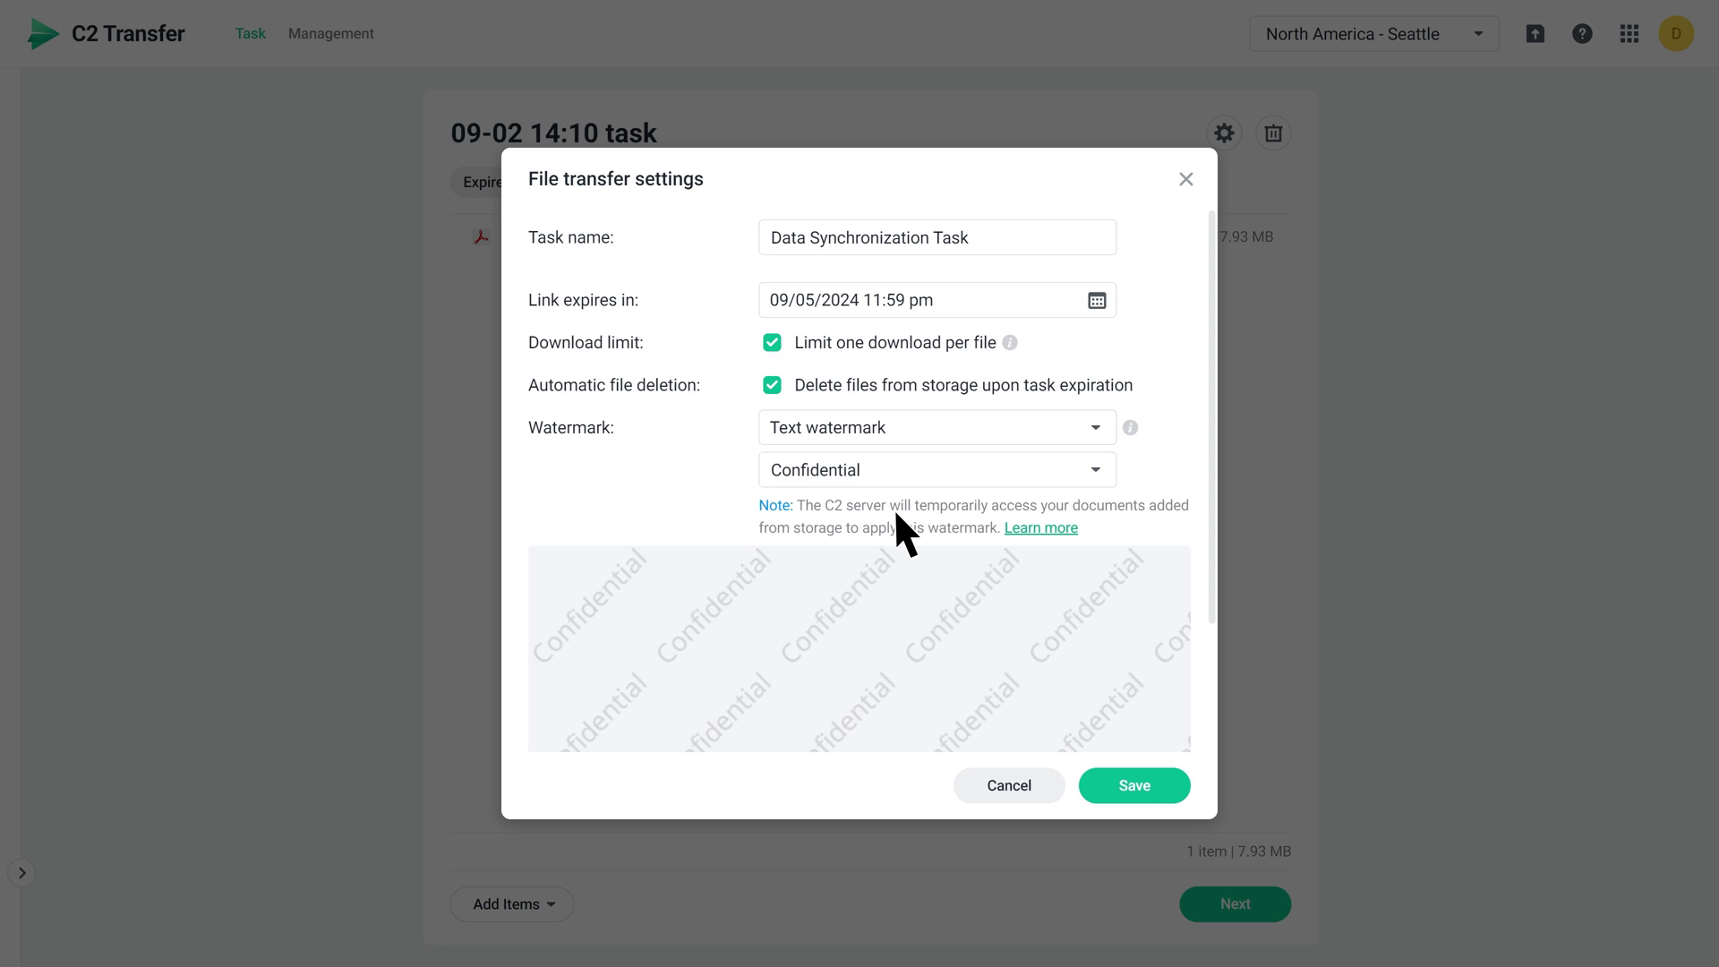
{"action": "left_click", "coordinate": [1114, 770]}
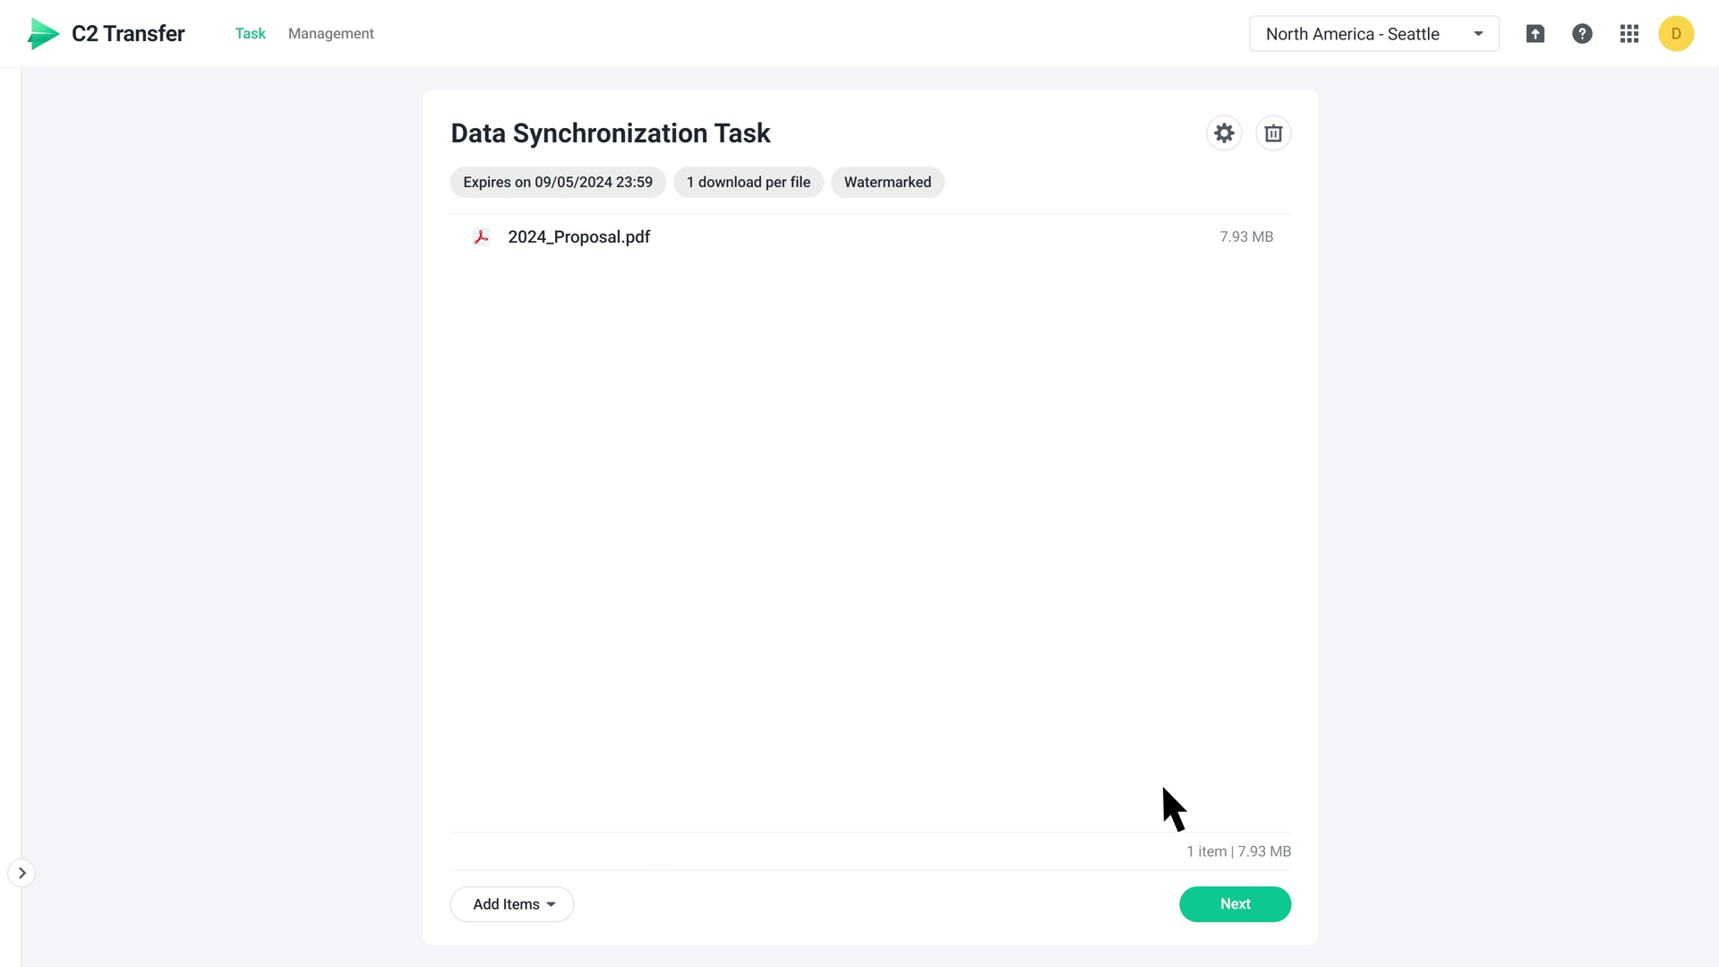
- Allow access to anyone with the link, verified by email, with an empty blocklist
{"action": "left_click", "coordinate": [1255, 901]}
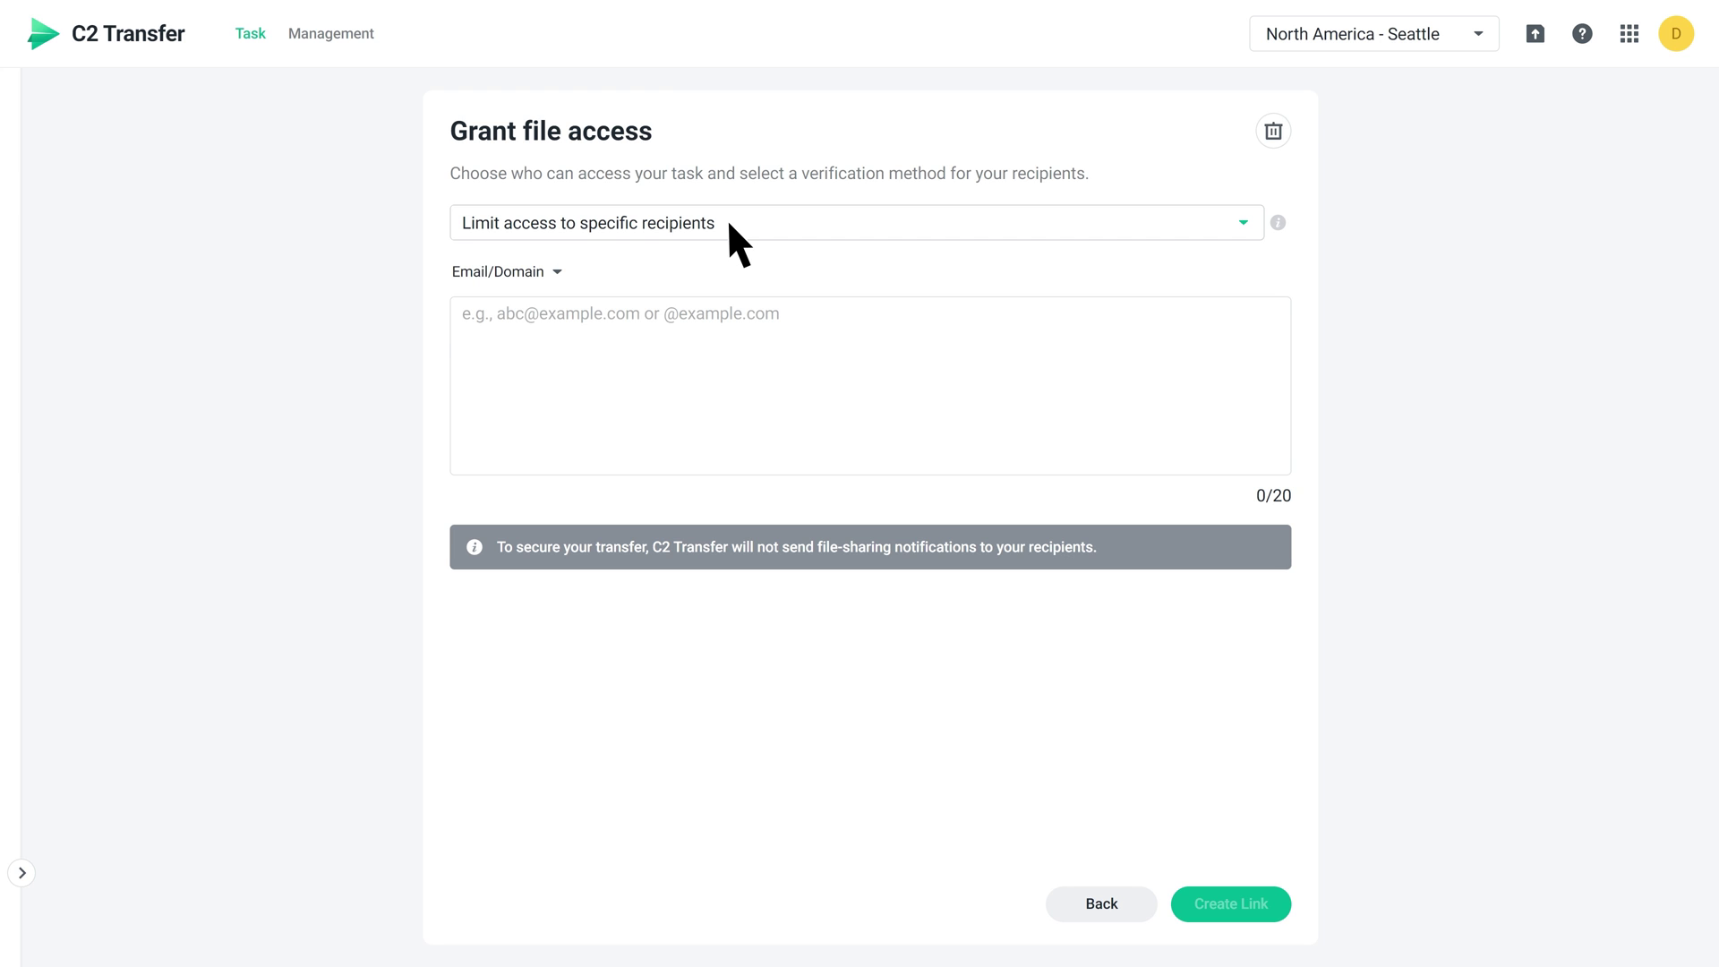
{"action": "left_click", "coordinate": [732, 242]}
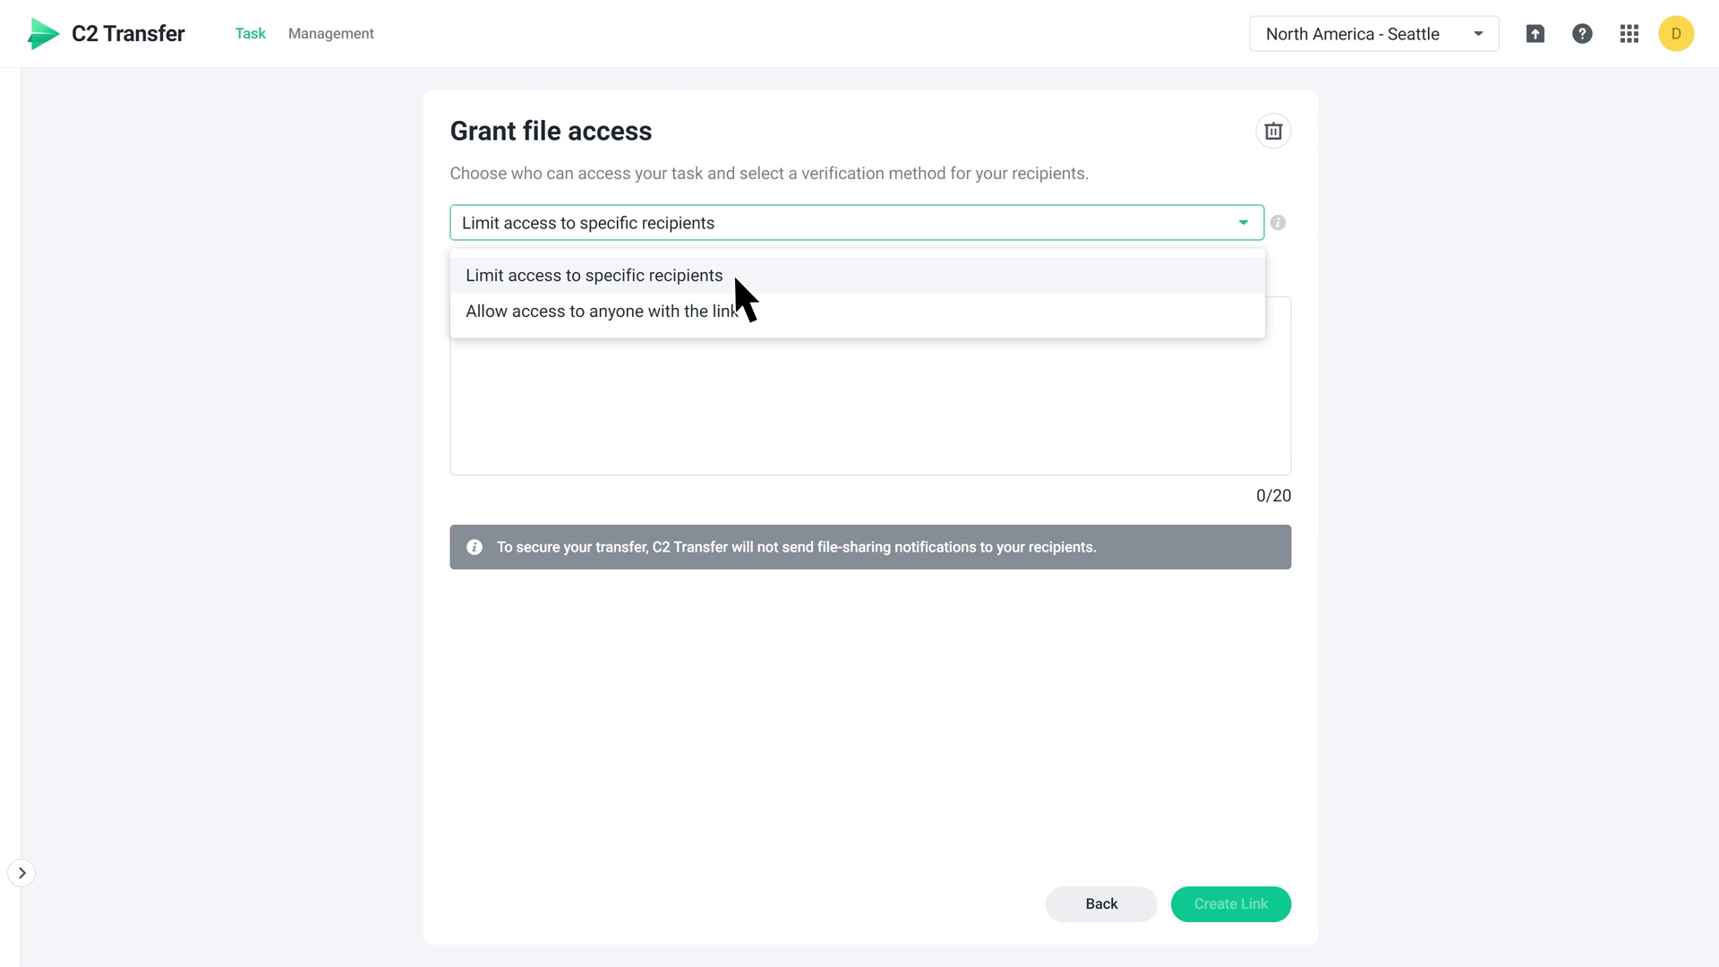
{"action": "left_click", "coordinate": [735, 278]}
{"action": "left_click", "coordinate": [555, 271]}
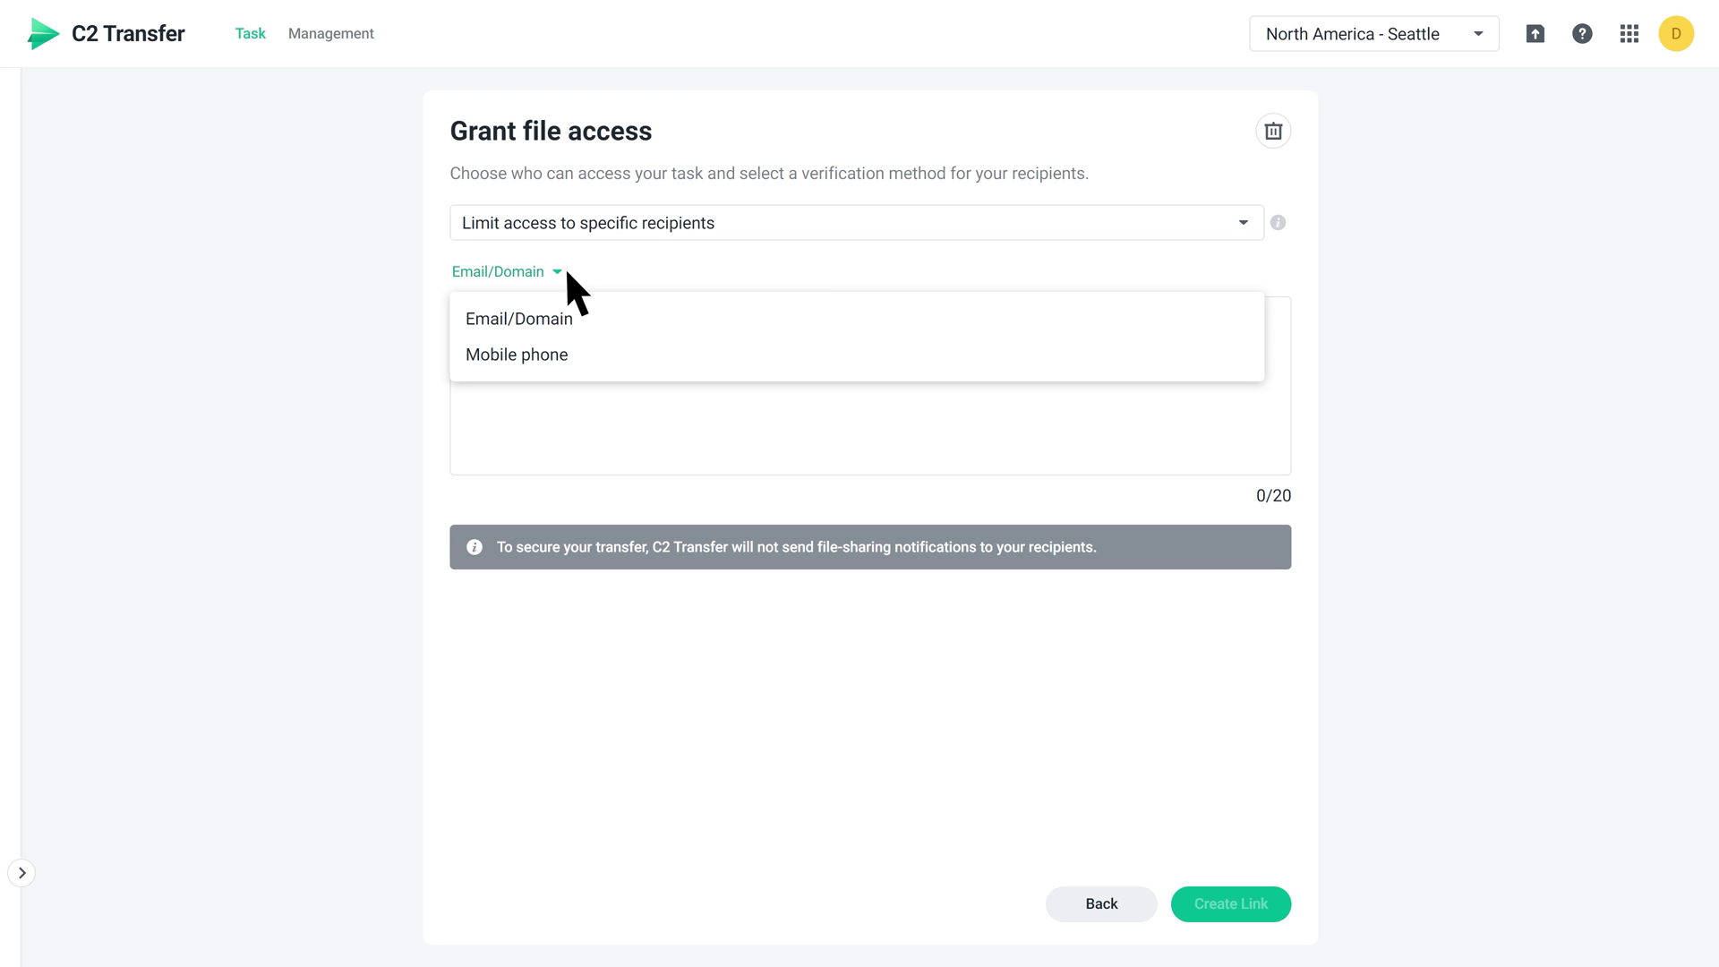
{"action": "left_click", "coordinate": [567, 273]}
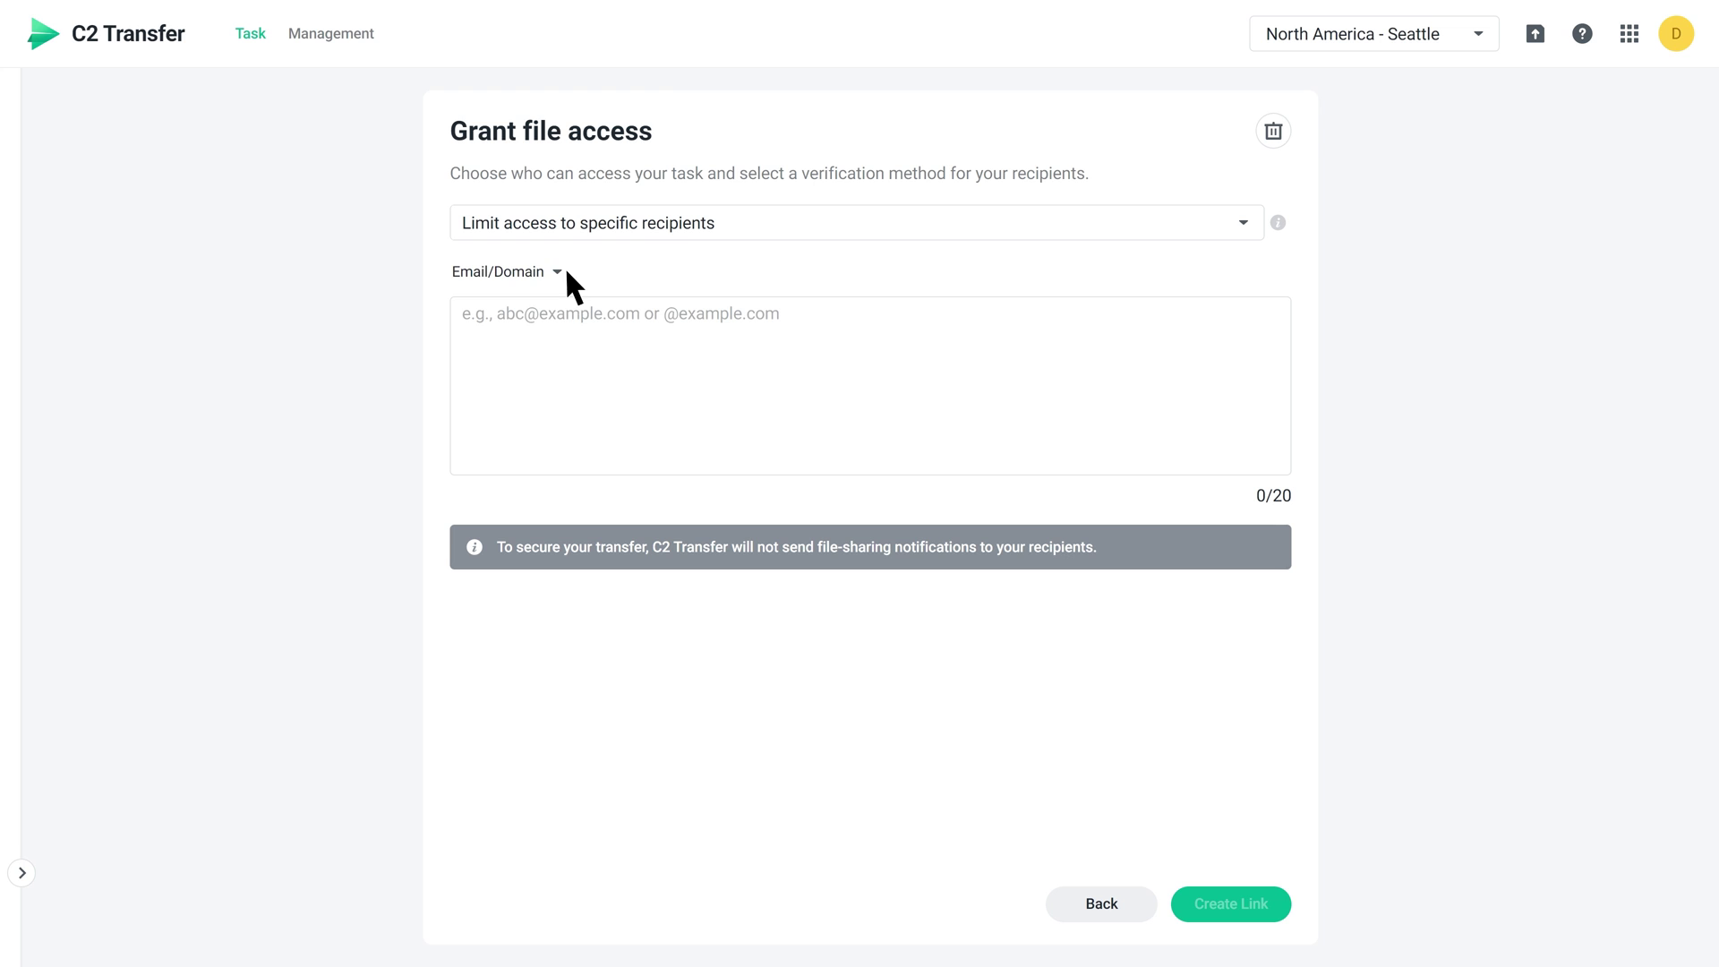
{"action": "left_click", "coordinate": [702, 228]}
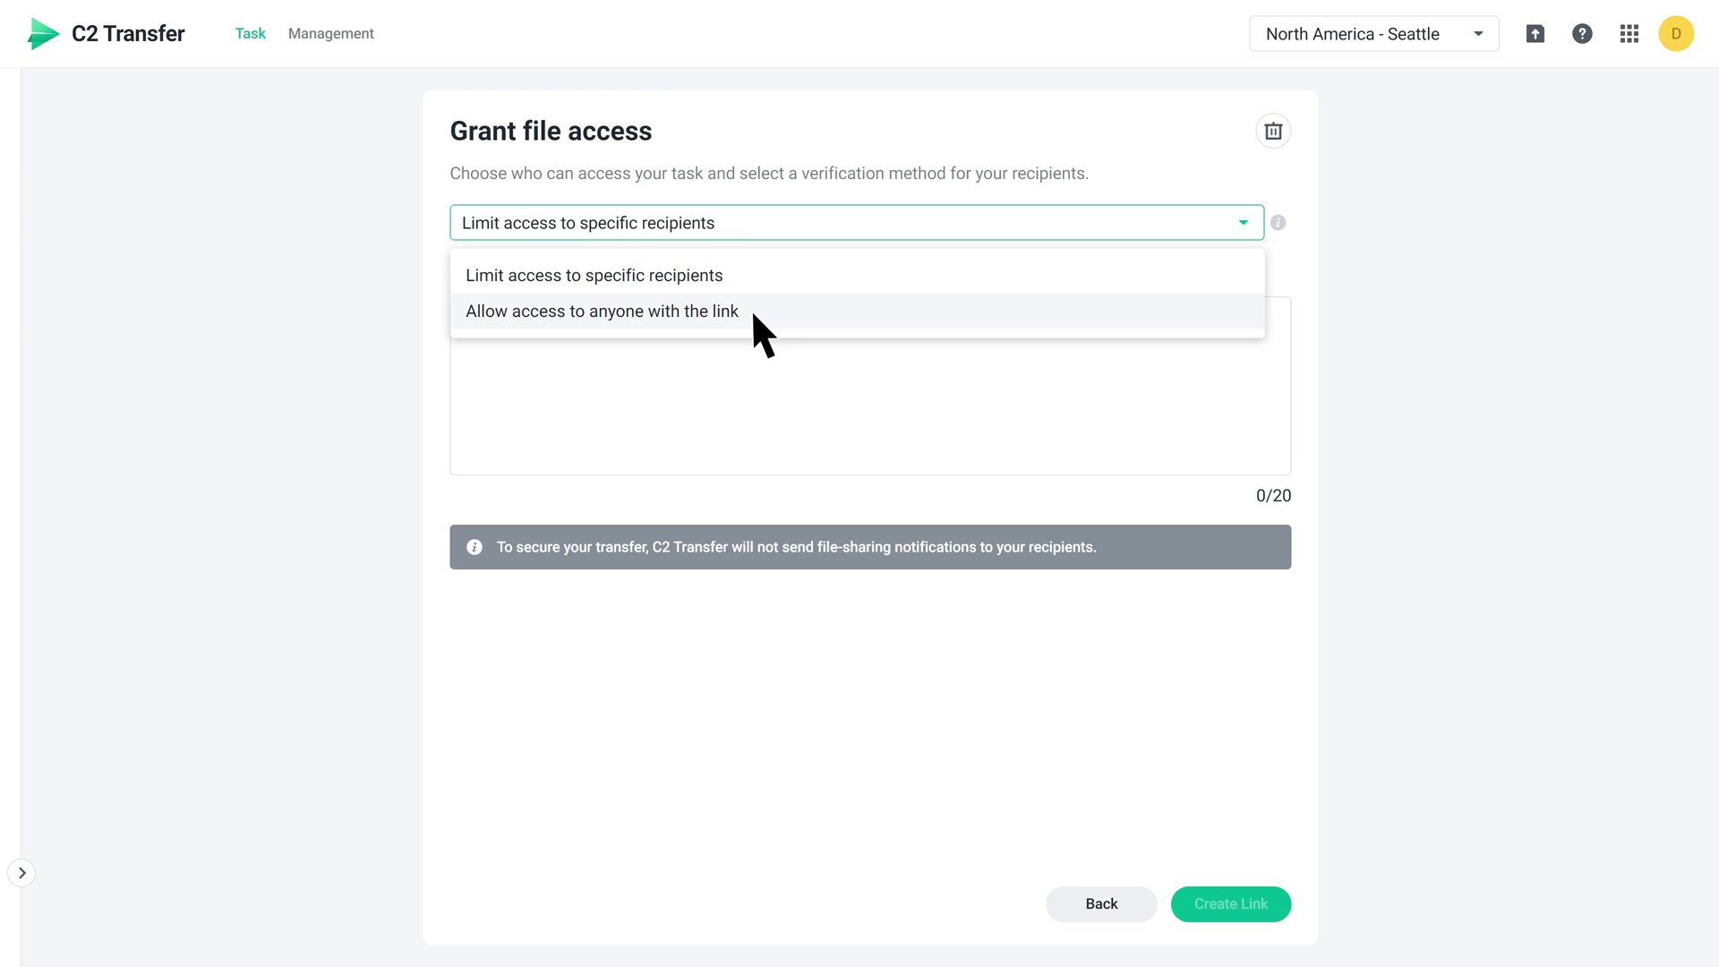
{"action": "left_click", "coordinate": [752, 313]}
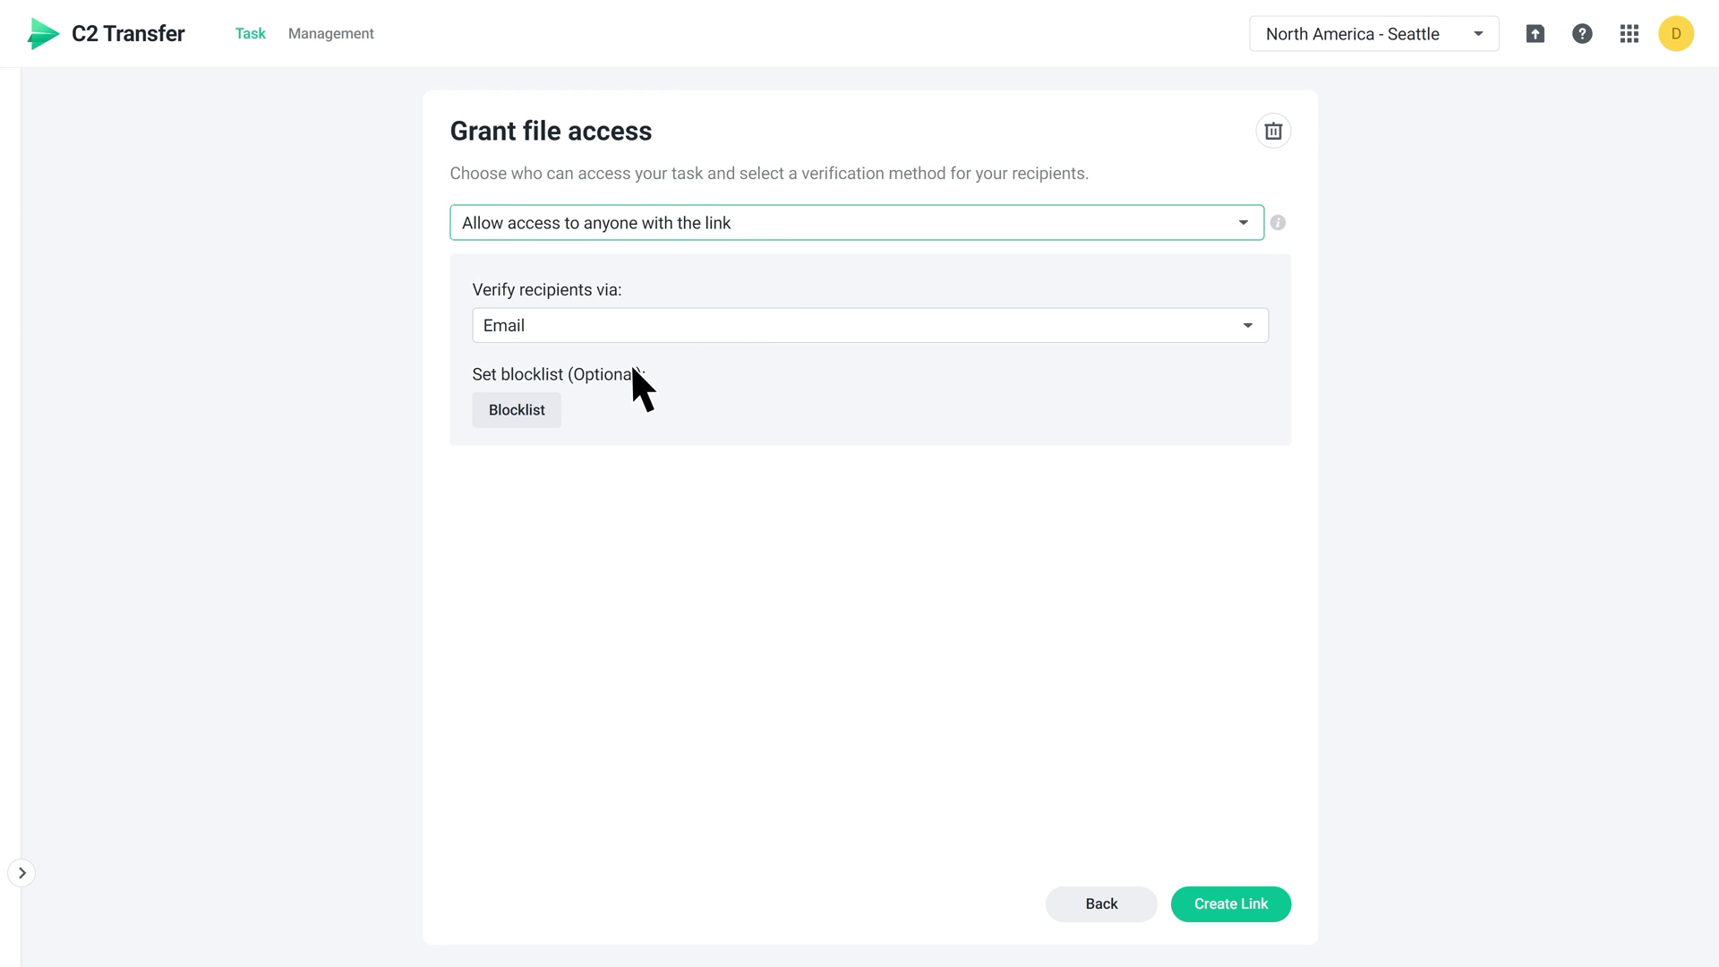
{"action": "left_click", "coordinate": [548, 409]}
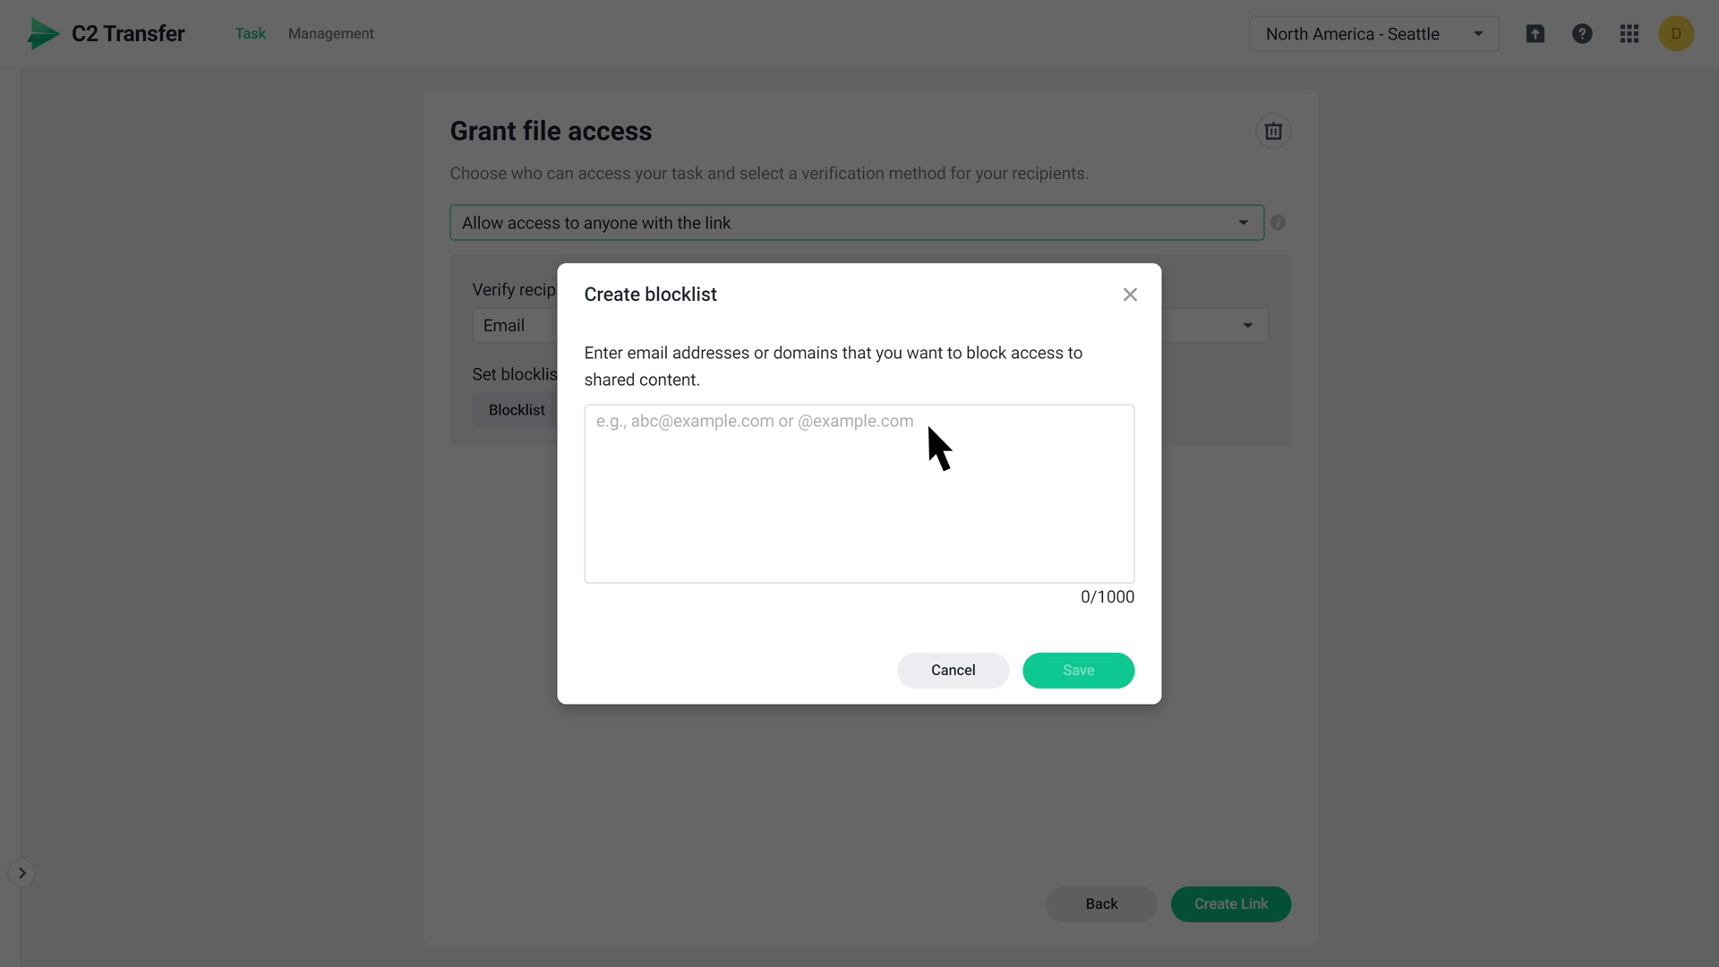
{"action": "left_click", "coordinate": [985, 668]}
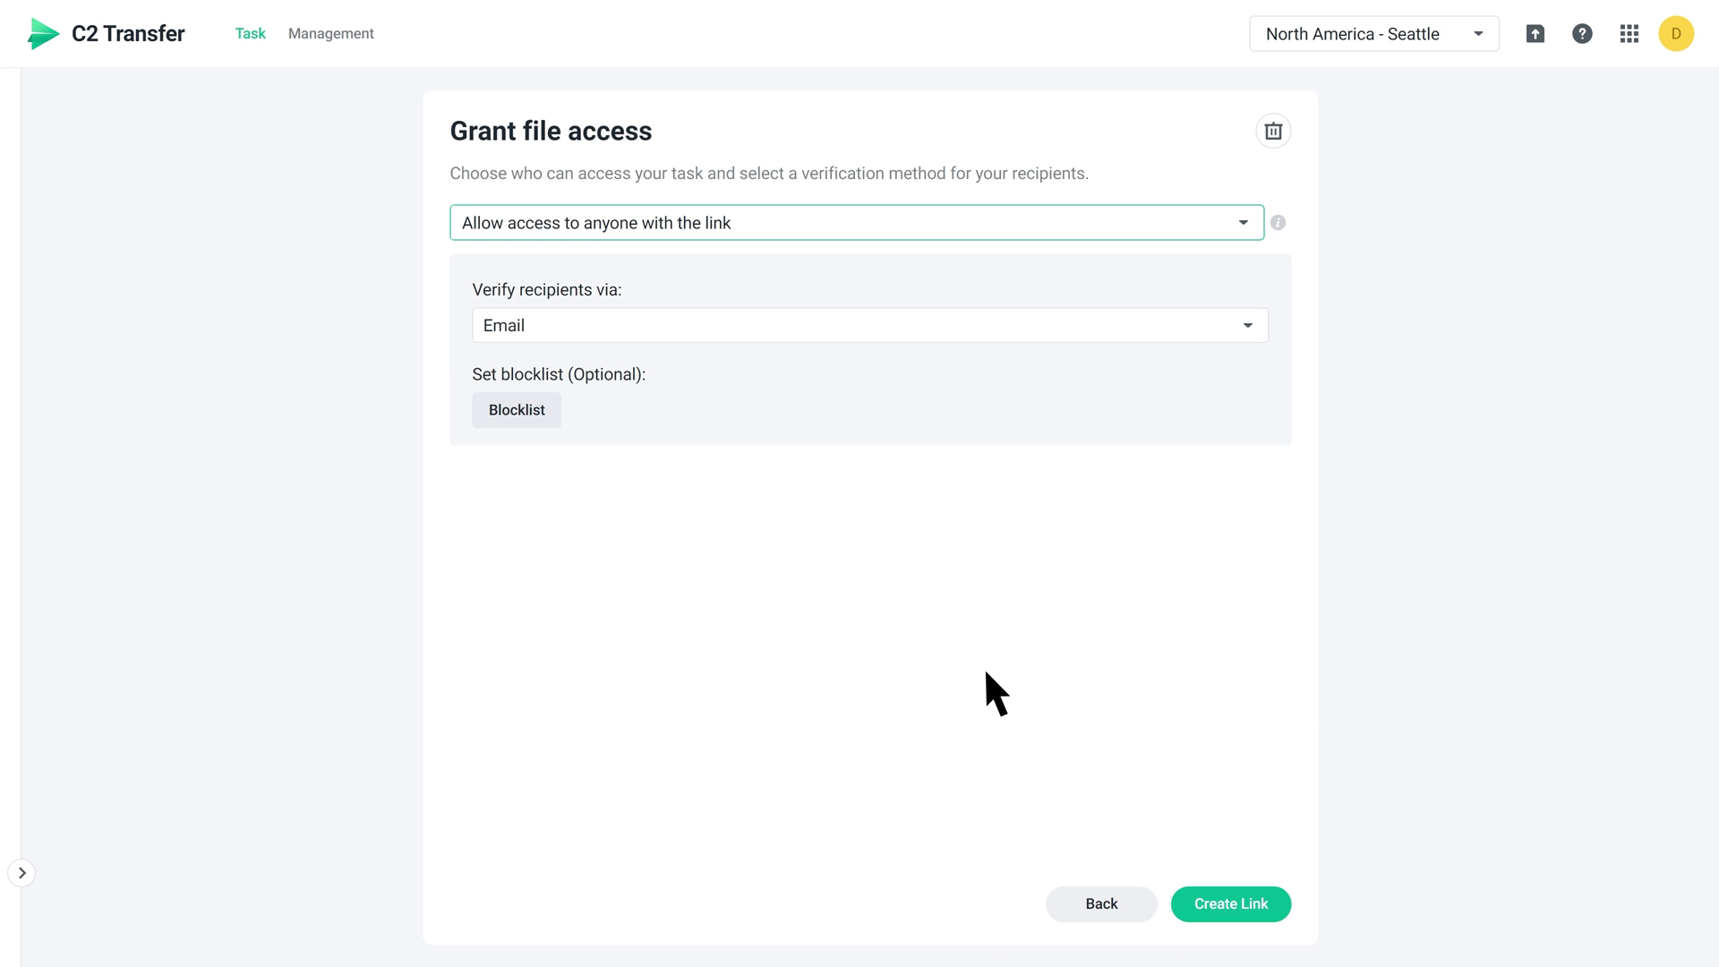
- Create the share link and view its QR code, then verify the recipient's email in Gmail
{"action": "left_click", "coordinate": [1235, 902]}
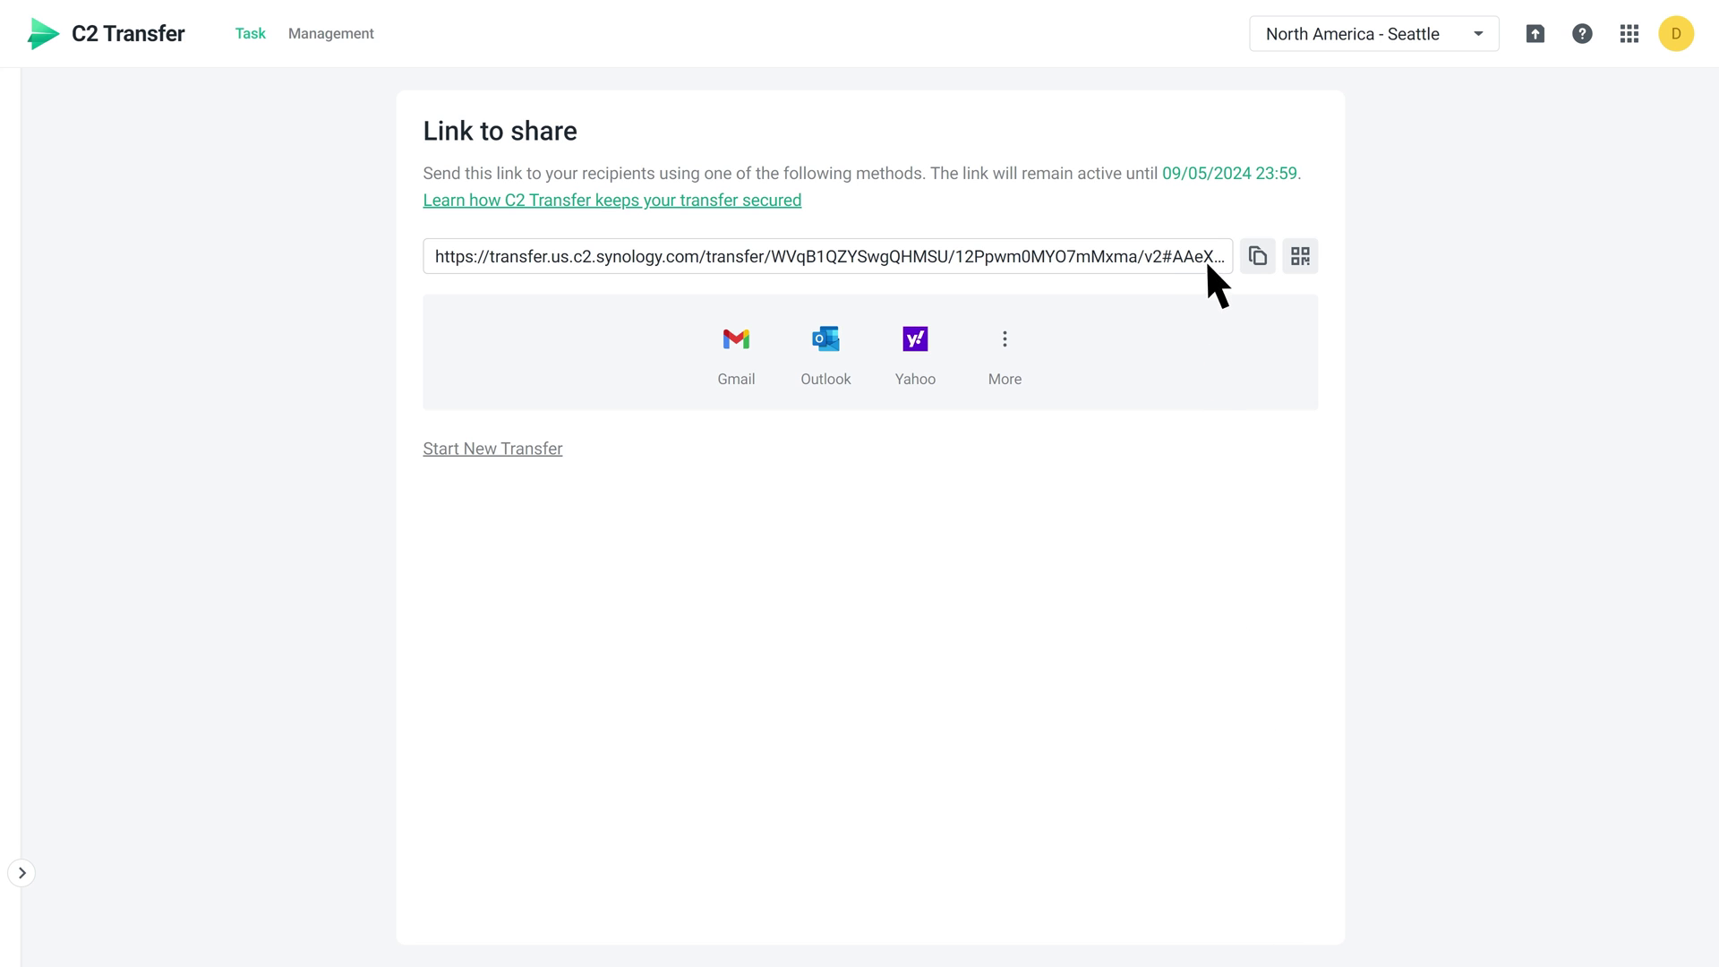
{"action": "left_click", "coordinate": [1301, 256]}
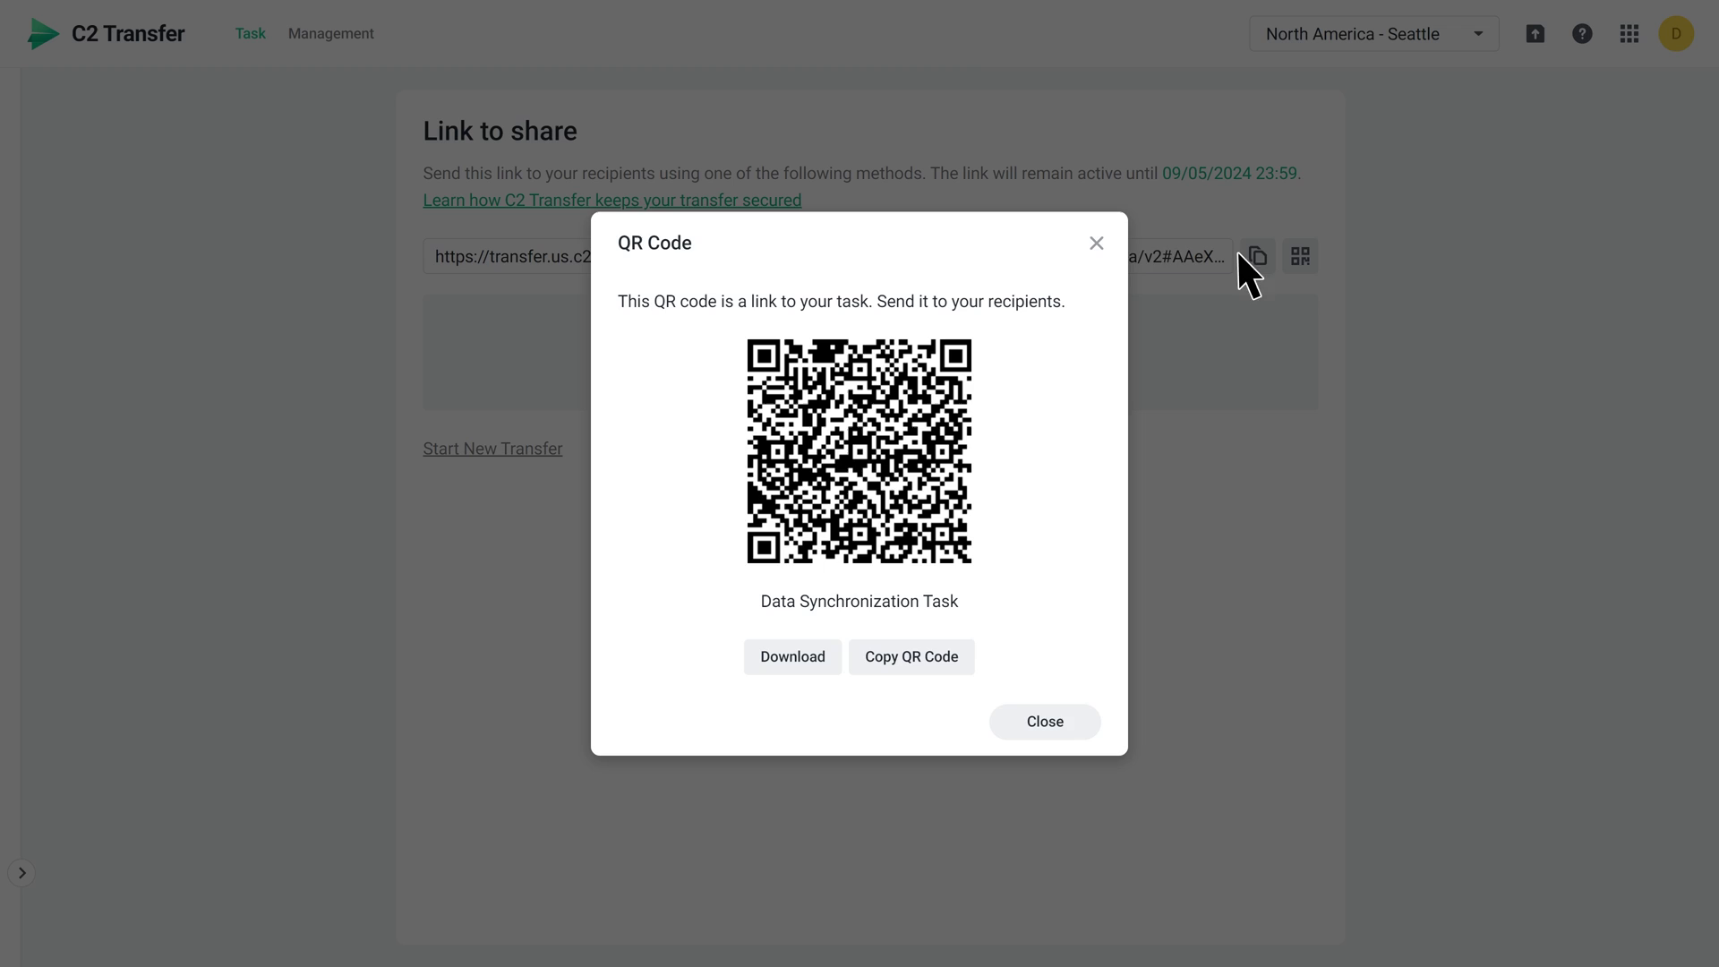
{"action": "left_click", "coordinate": [1097, 244]}
{"action": "left_click", "coordinate": [1008, 342]}
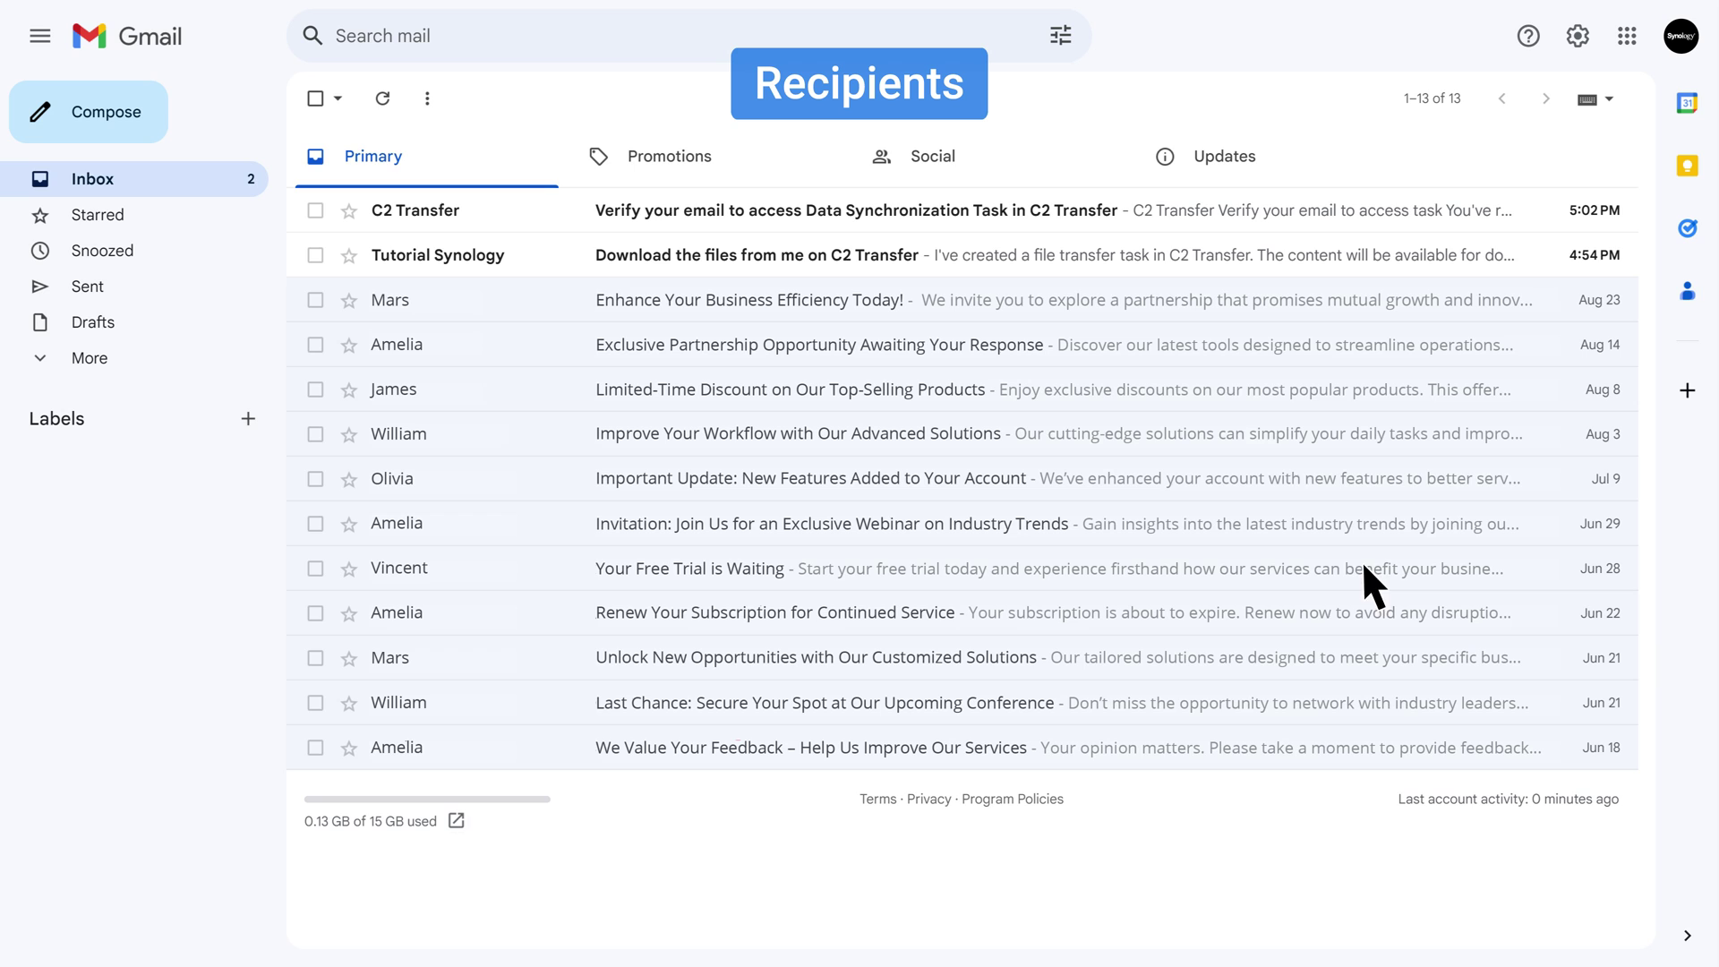
{"action": "left_click", "coordinate": [1119, 213]}
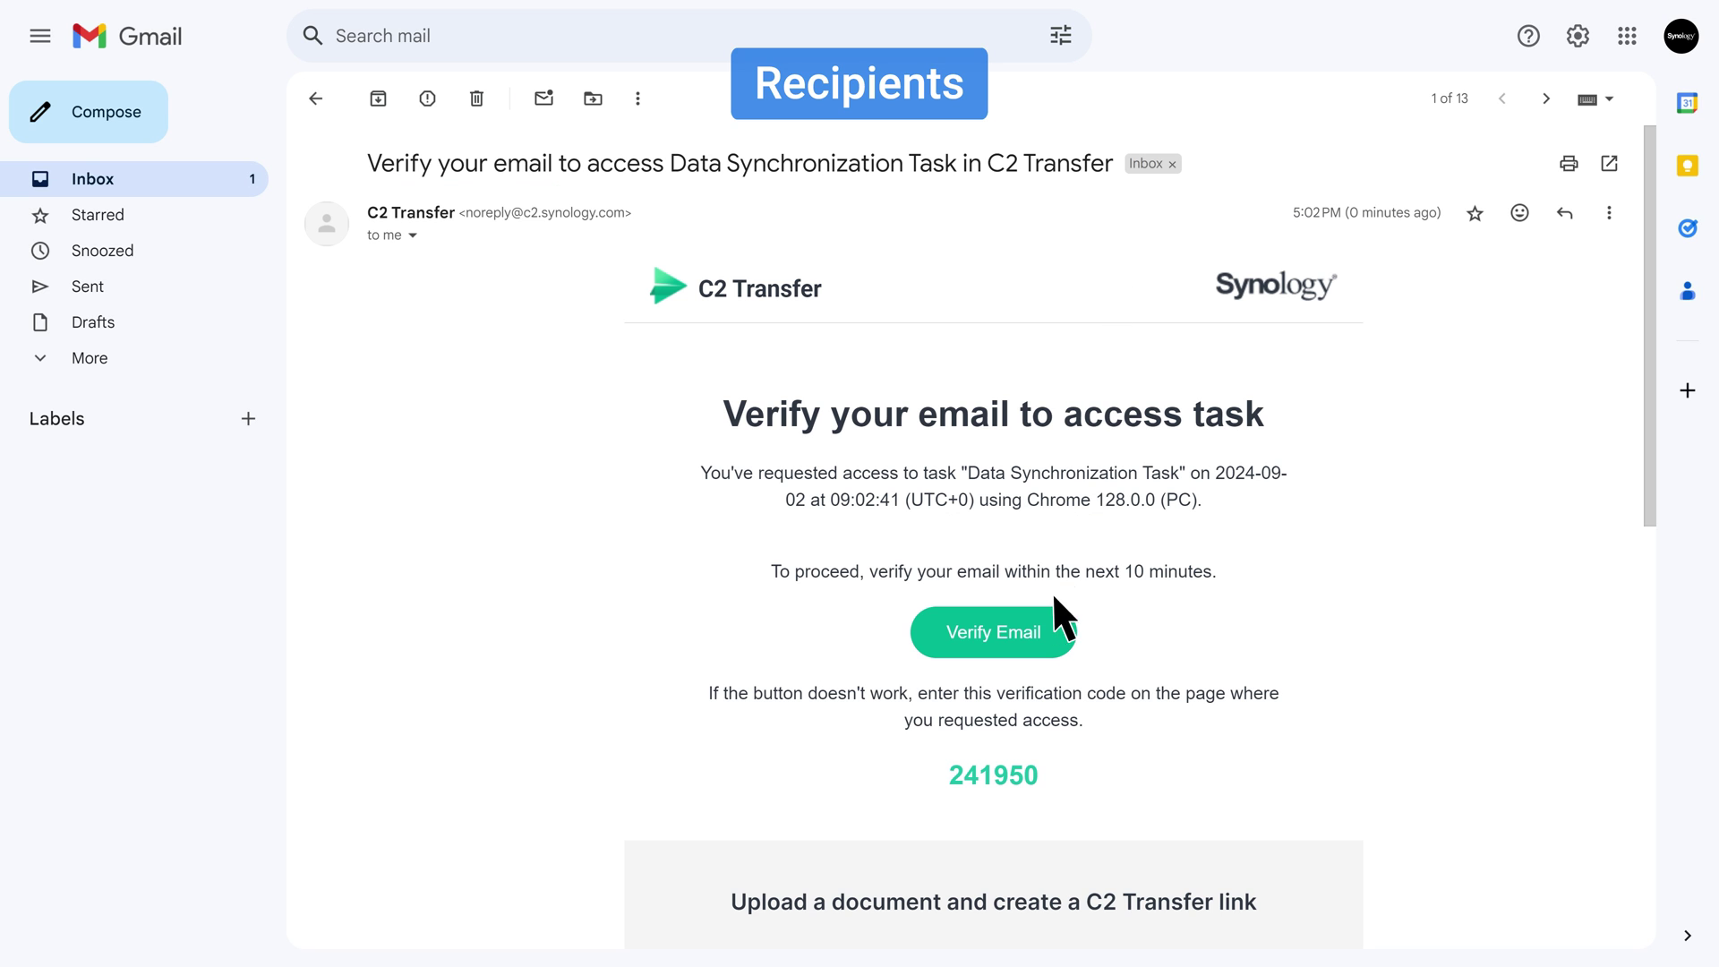
{"action": "left_click", "coordinate": [1048, 638]}
- Download All files, including 2024_Proposal.pdf, from the shared task page
{"action": "left_click", "coordinate": [1431, 911]}
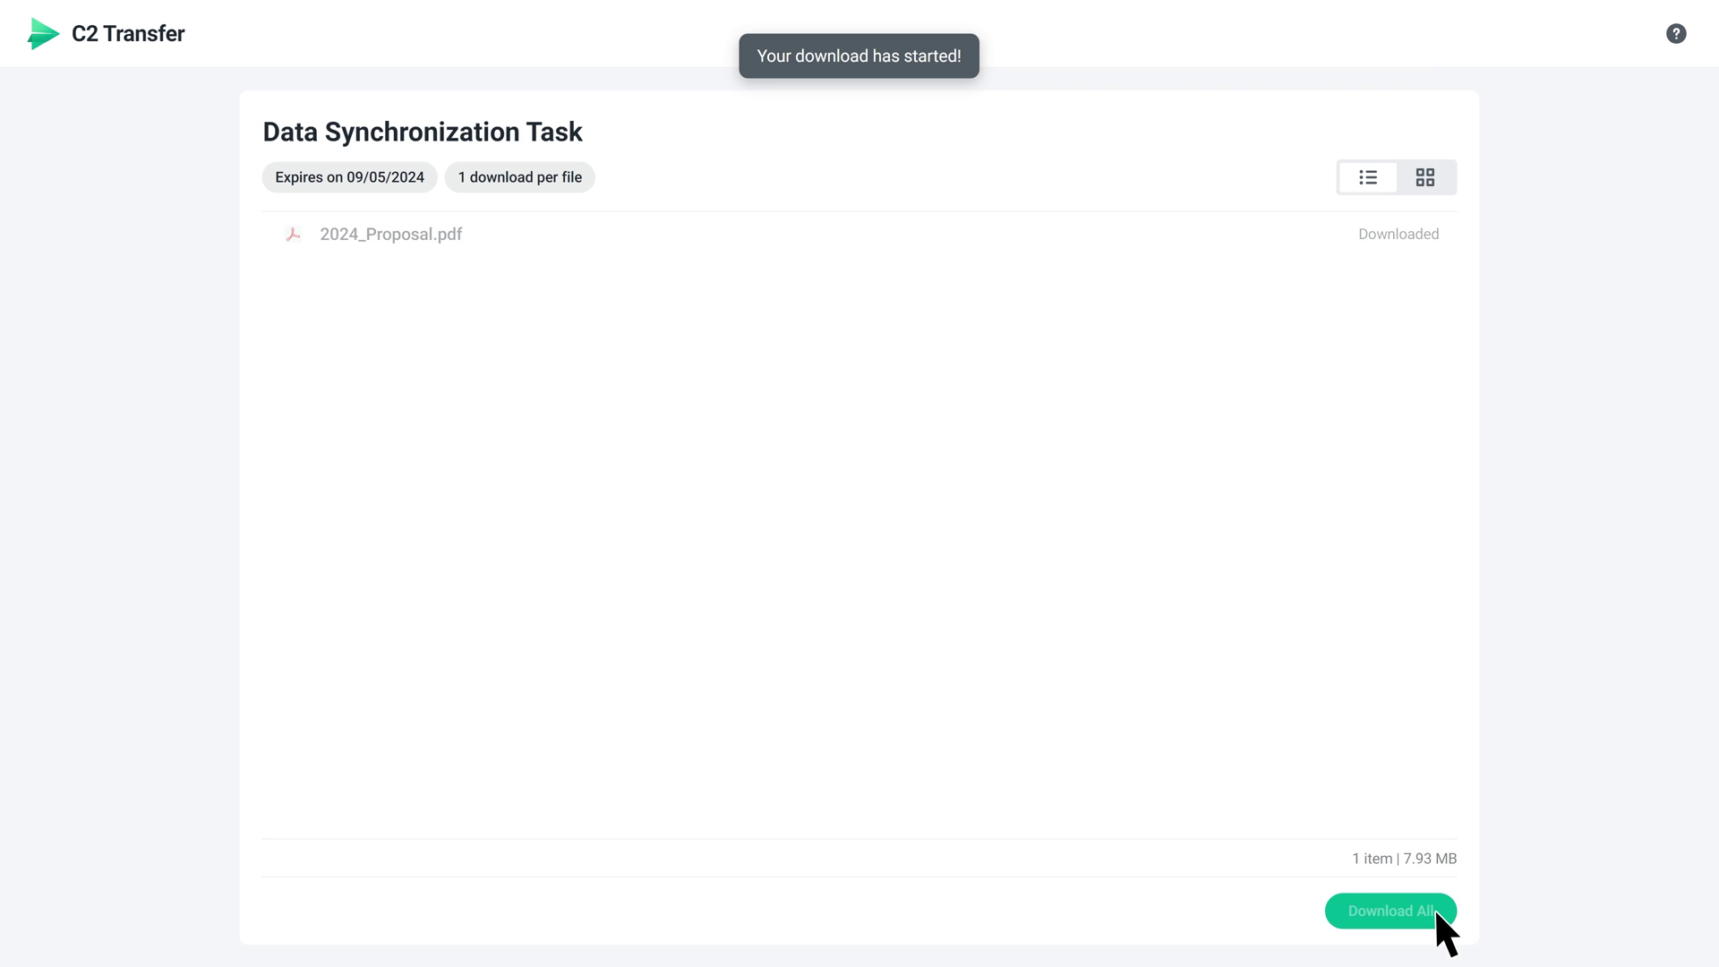